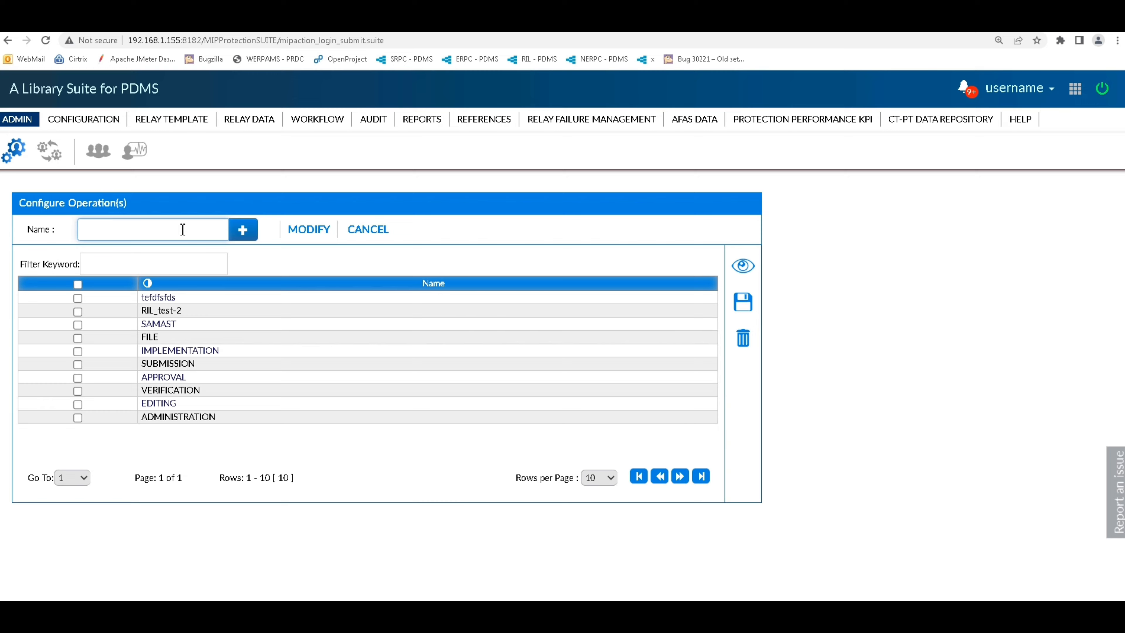
Add the VIEW-RELAY operation, save the operations list, and open its module mapping page.
{"action": "type", "text": "VIEW-RELAY"}
{"action": "left_click", "coordinate": [248, 236]}
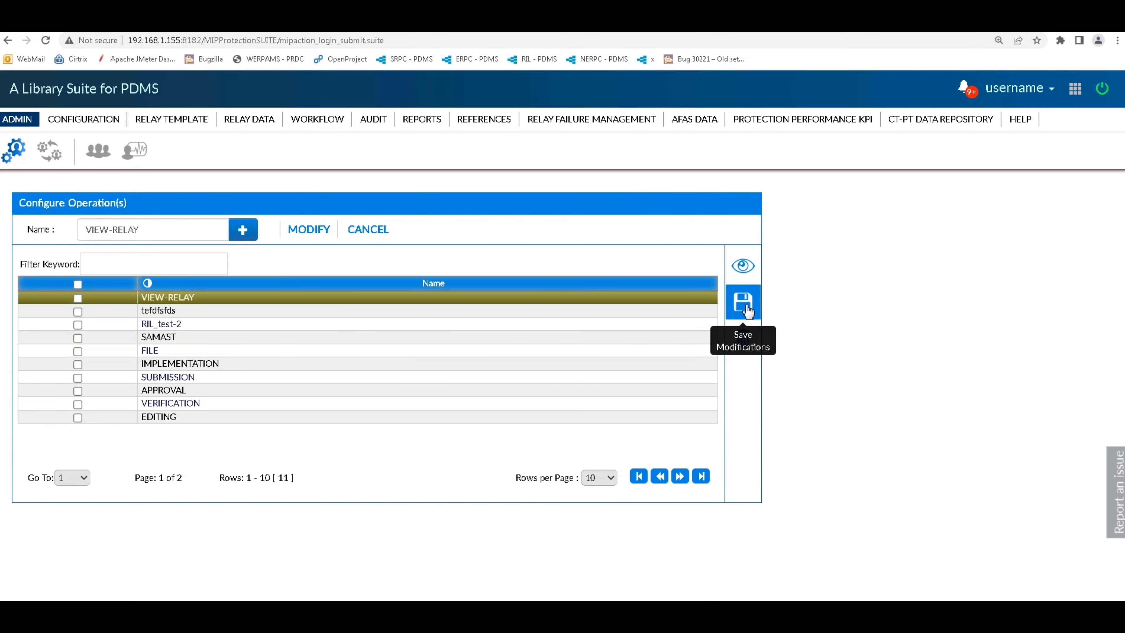
{"action": "left_click", "coordinate": [746, 308]}
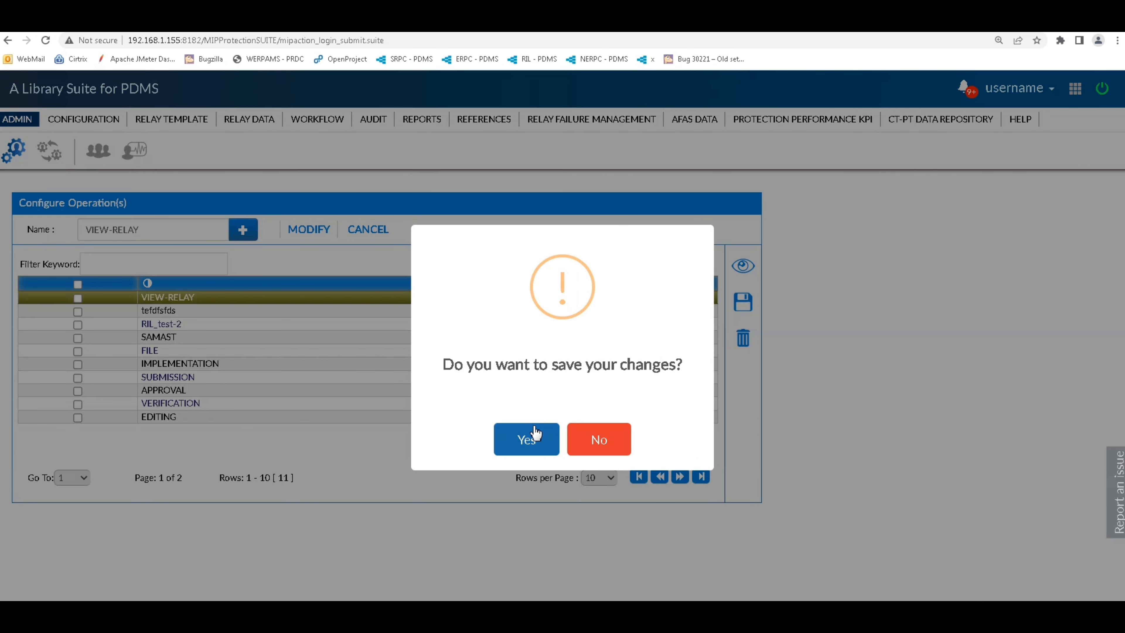
{"action": "left_click", "coordinate": [536, 432]}
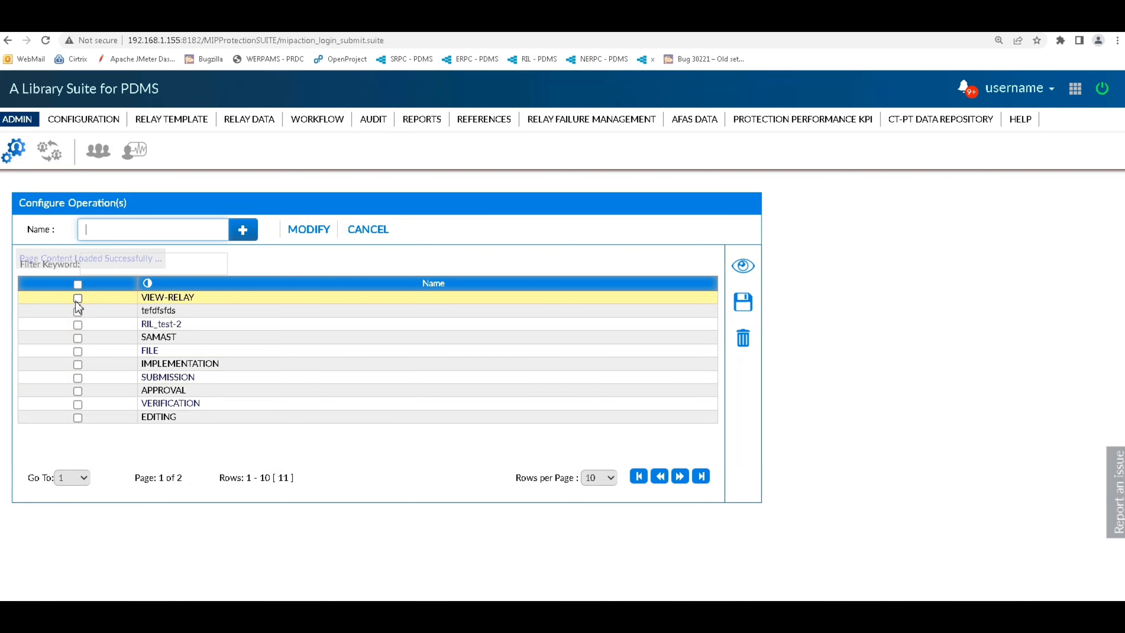
{"action": "left_click", "coordinate": [78, 298]}
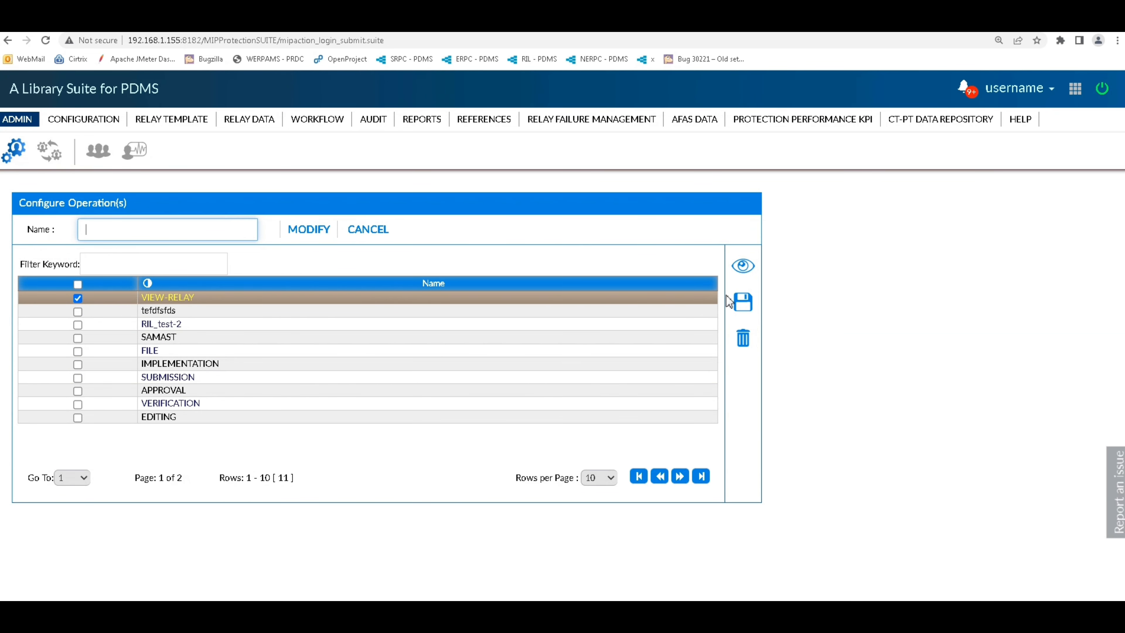
{"action": "left_click", "coordinate": [749, 270]}
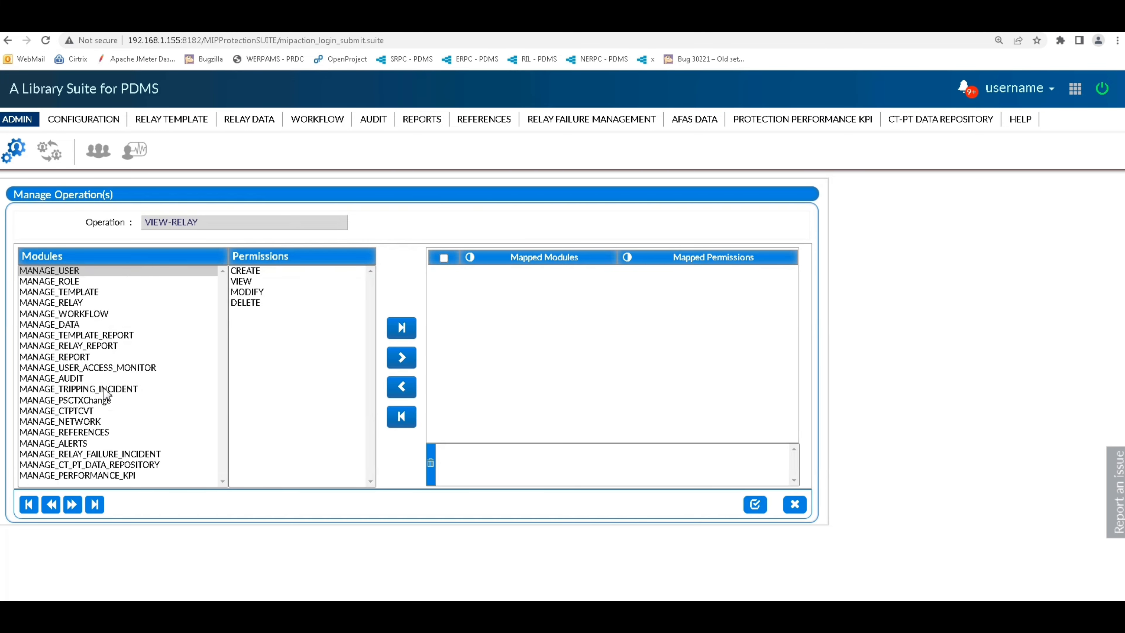
Map VIEW permission on MANAGE_RELAY_FAILURE_INCIDENT to VIEW-RELAY and confirm the update.
{"action": "left_click", "coordinate": [116, 454]}
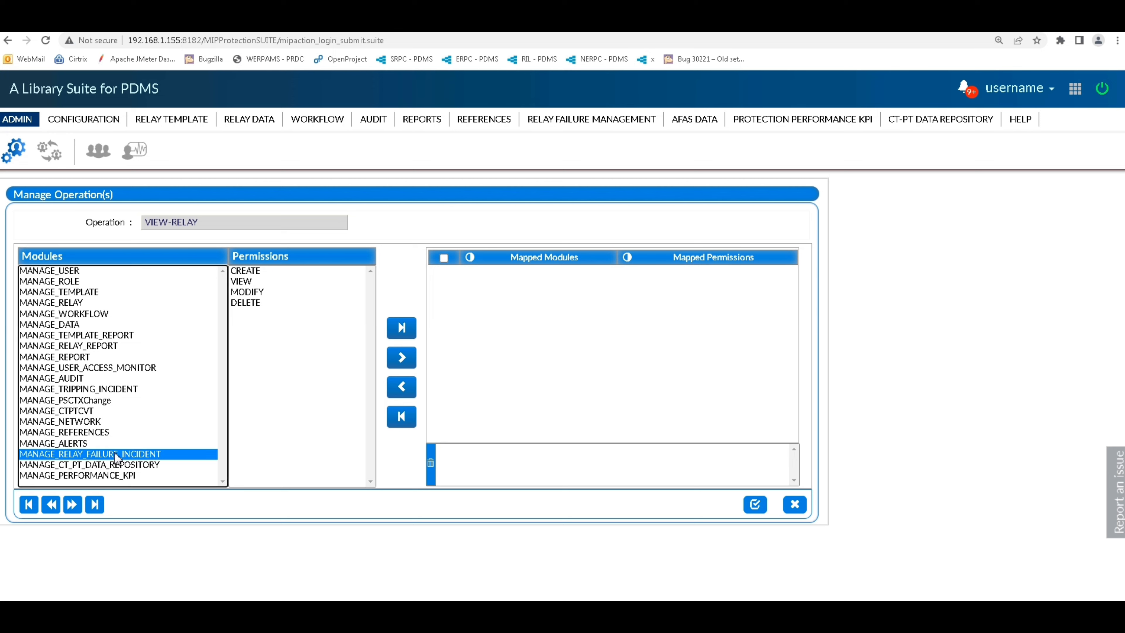
{"action": "left_click", "coordinate": [250, 279]}
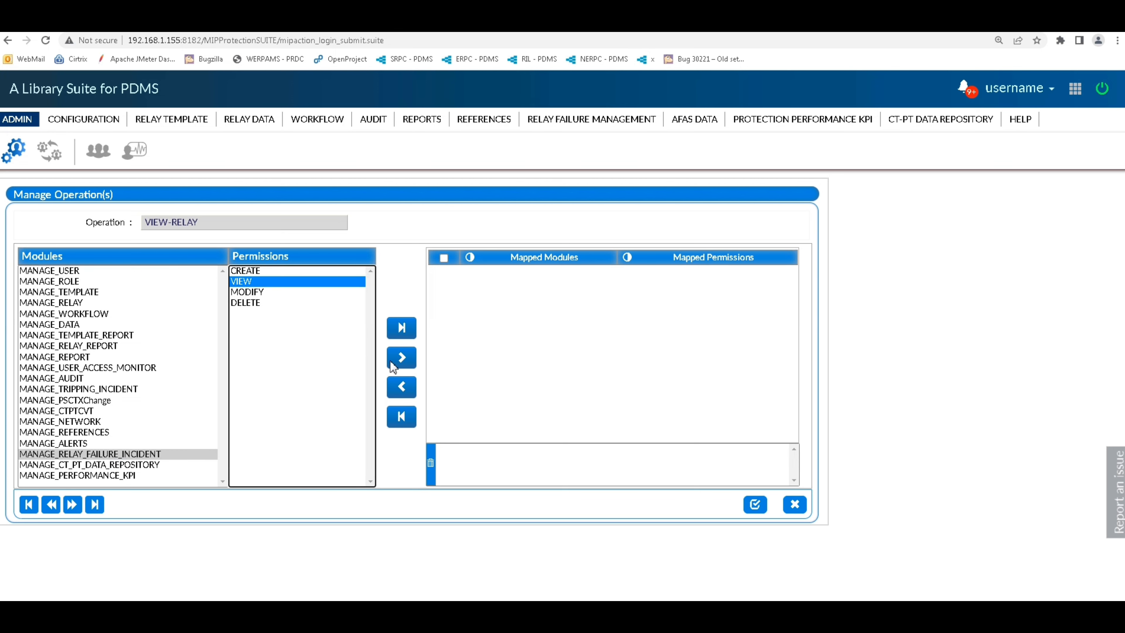
{"action": "left_click", "coordinate": [399, 358]}
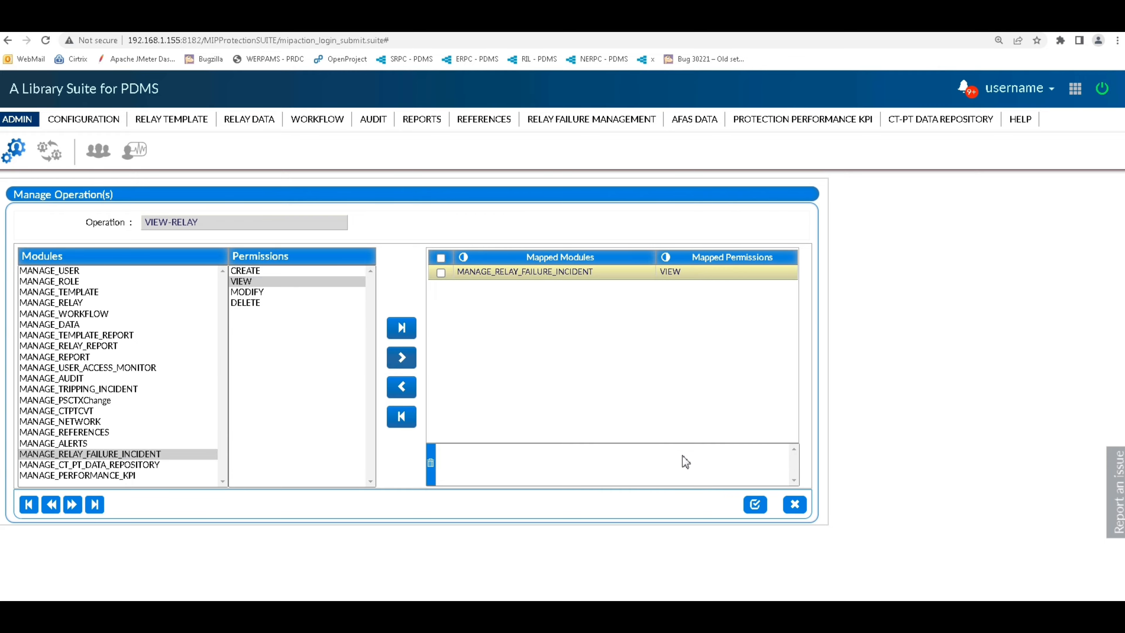
{"action": "left_click", "coordinate": [757, 505]}
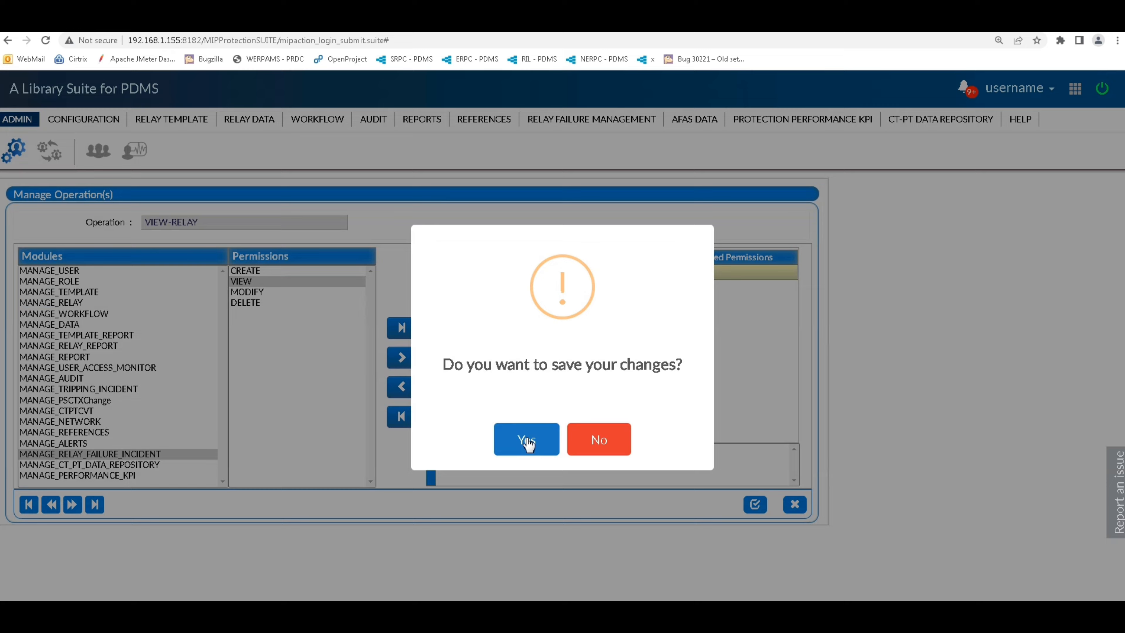
{"action": "left_click", "coordinate": [527, 441]}
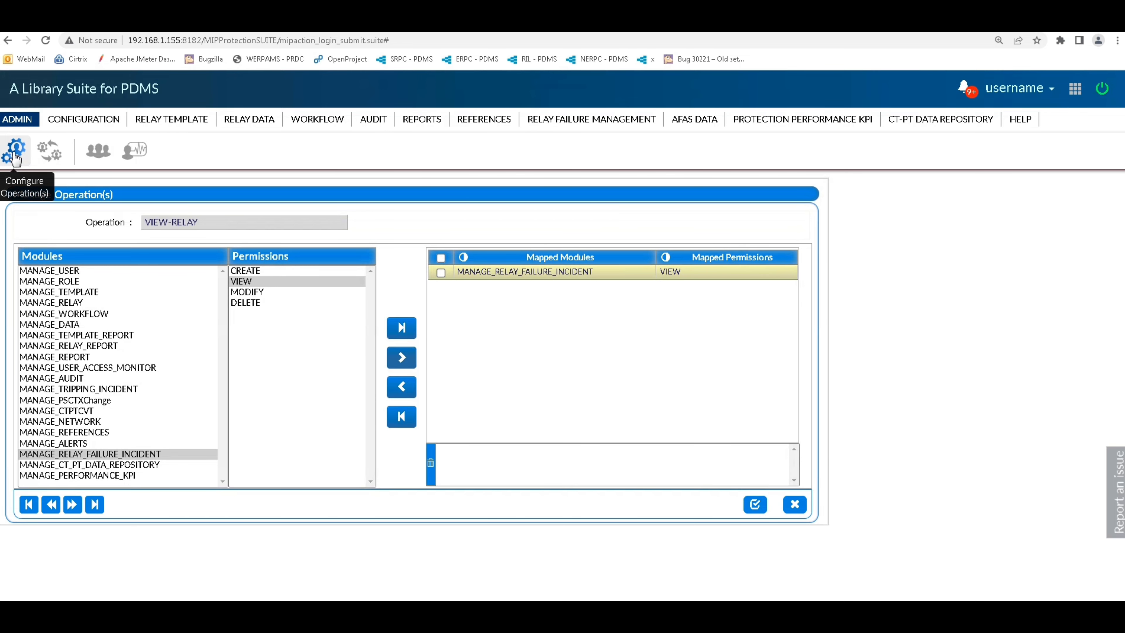
Go back to Configure Operation(s), then switch to the Configure Role(s) page.
{"action": "left_click", "coordinate": [15, 153]}
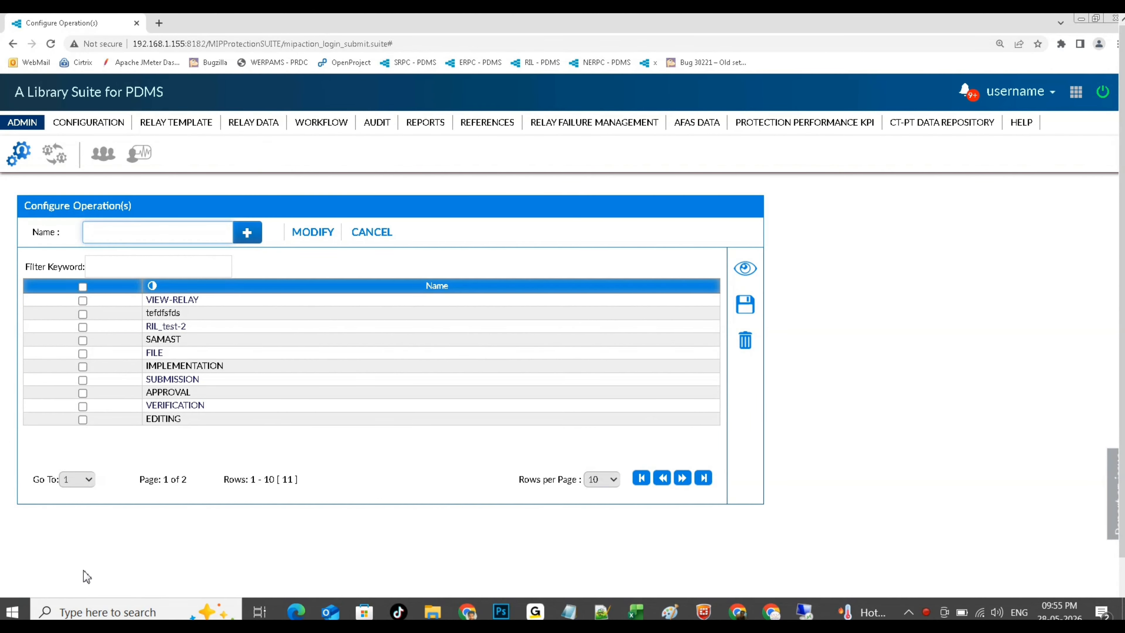
{"action": "left_click", "coordinate": [57, 161]}
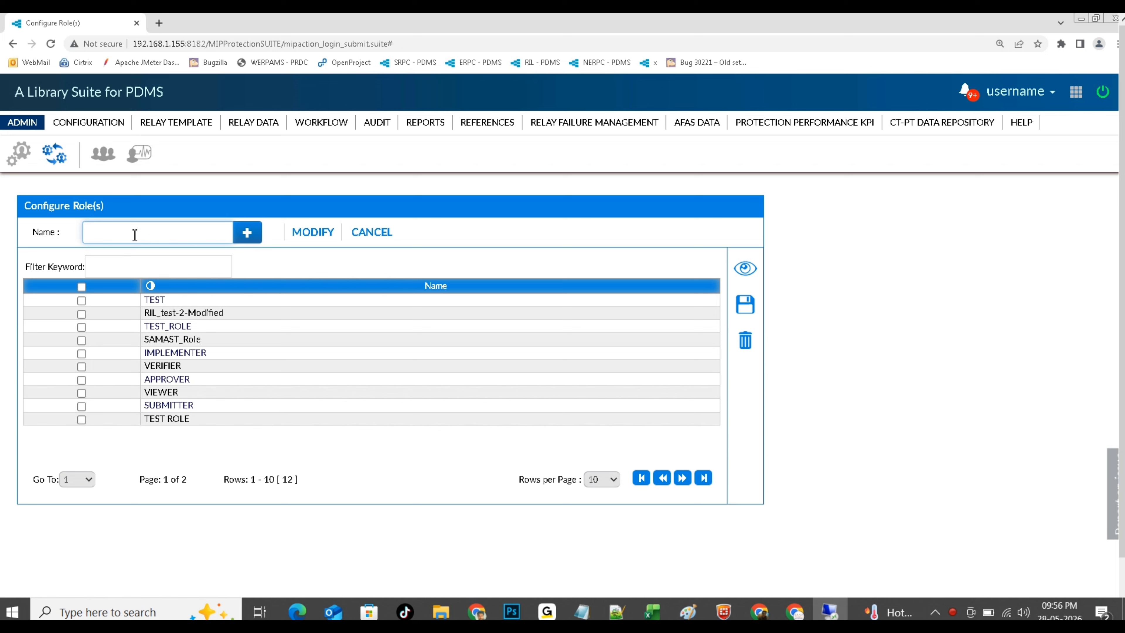
Add and save the JUNIOR ENGINEER role, then open its role operations page.
{"action": "type", "text": "JUNIOR ENGINEER"}
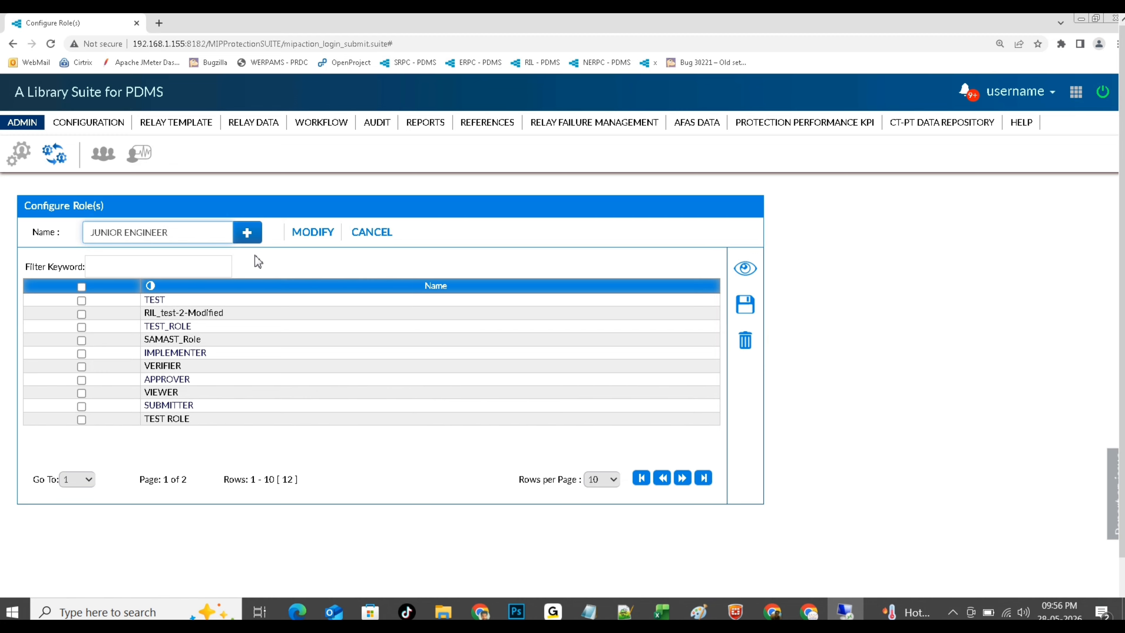
{"action": "left_click", "coordinate": [249, 235]}
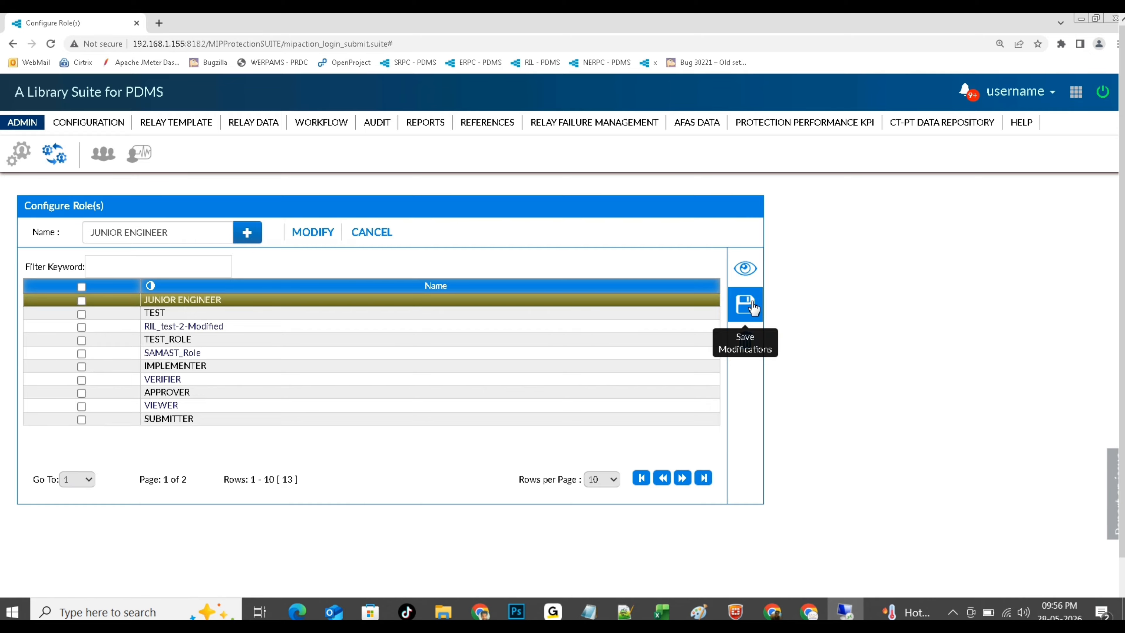
{"action": "left_click", "coordinate": [758, 306]}
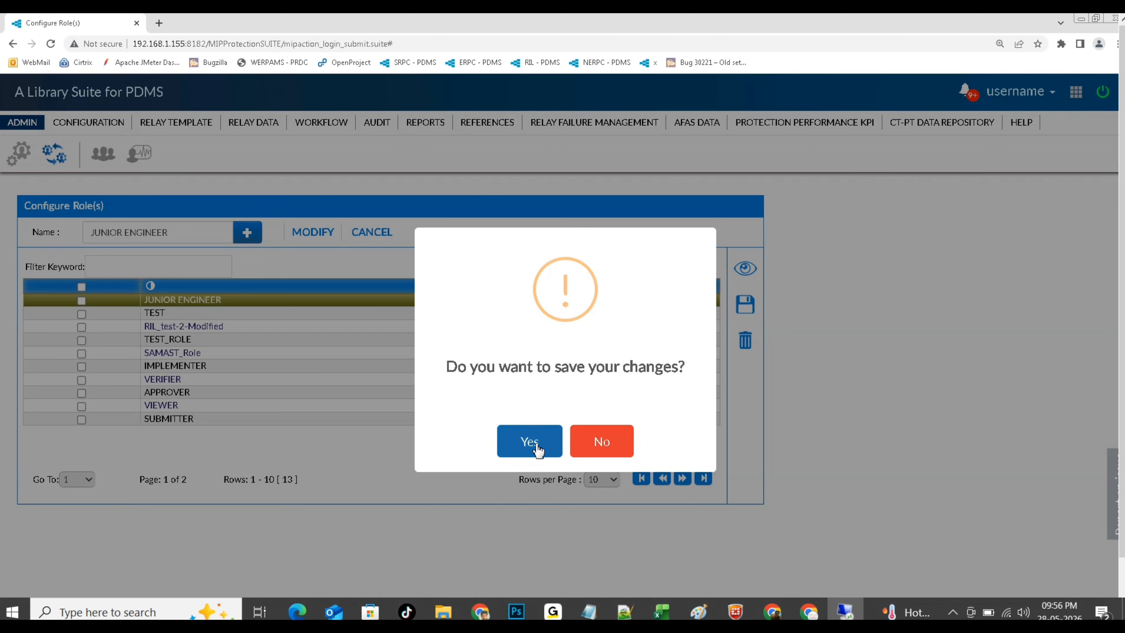
{"action": "left_click", "coordinate": [537, 448]}
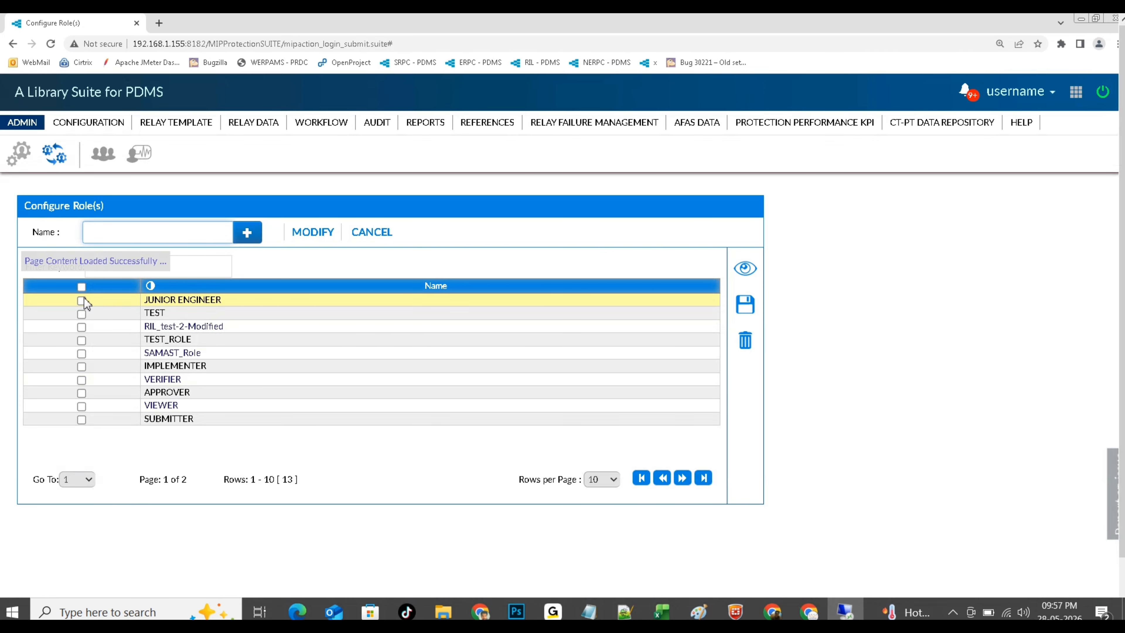
{"action": "left_click", "coordinate": [81, 300]}
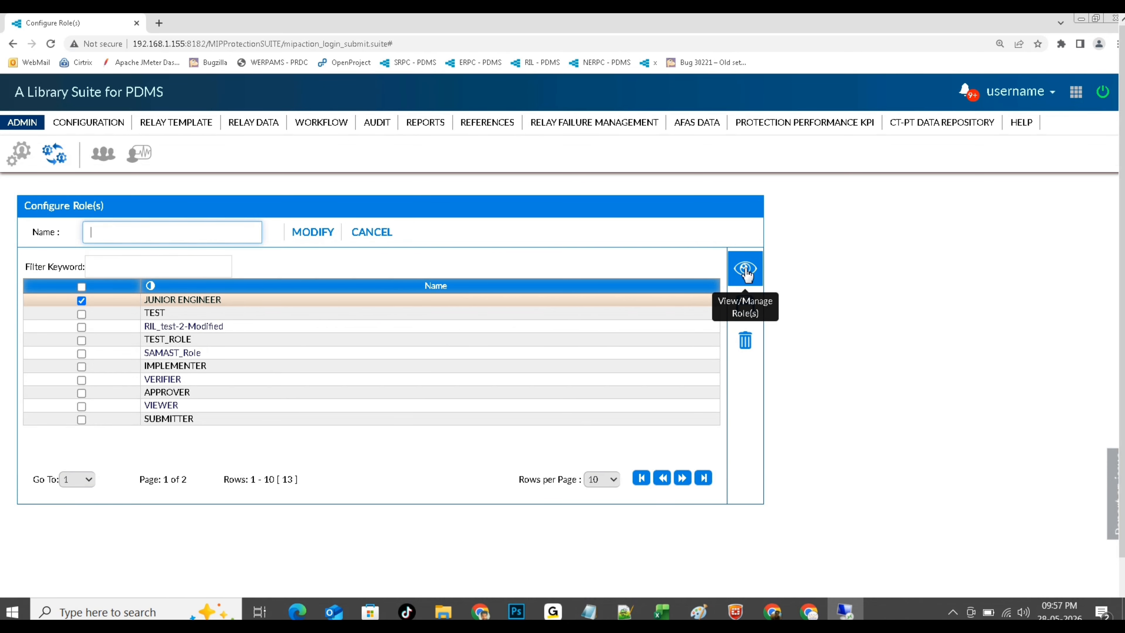
{"action": "left_click", "coordinate": [746, 271]}
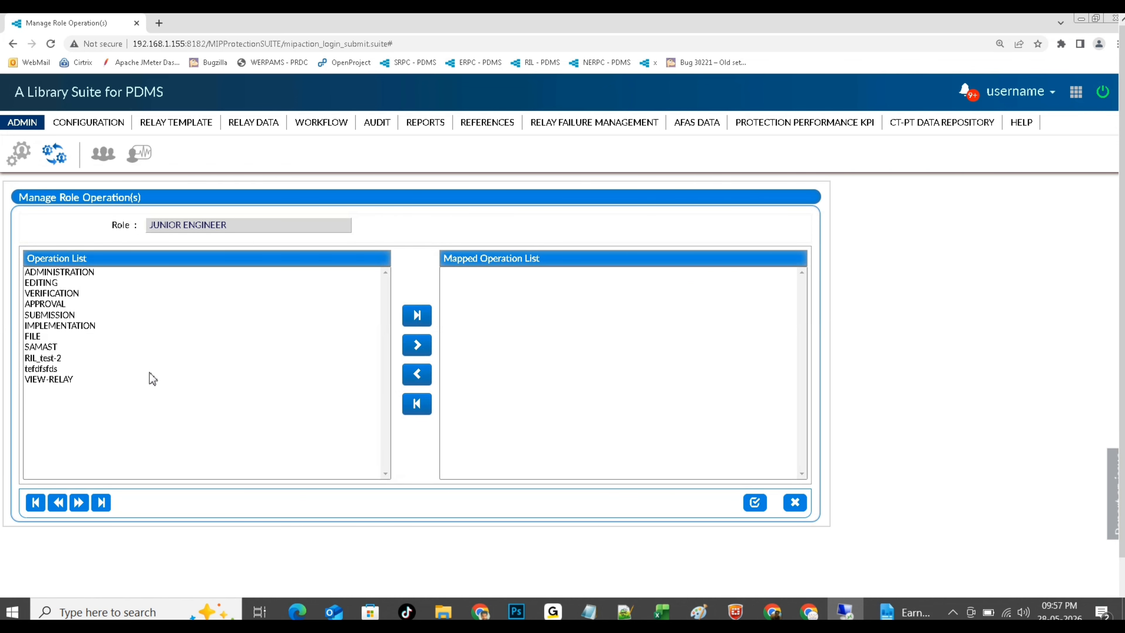
Move VIEW-RELAY into JUNIOR ENGINEER's assigned operations and confirm the update.
{"action": "left_click", "coordinate": [62, 380]}
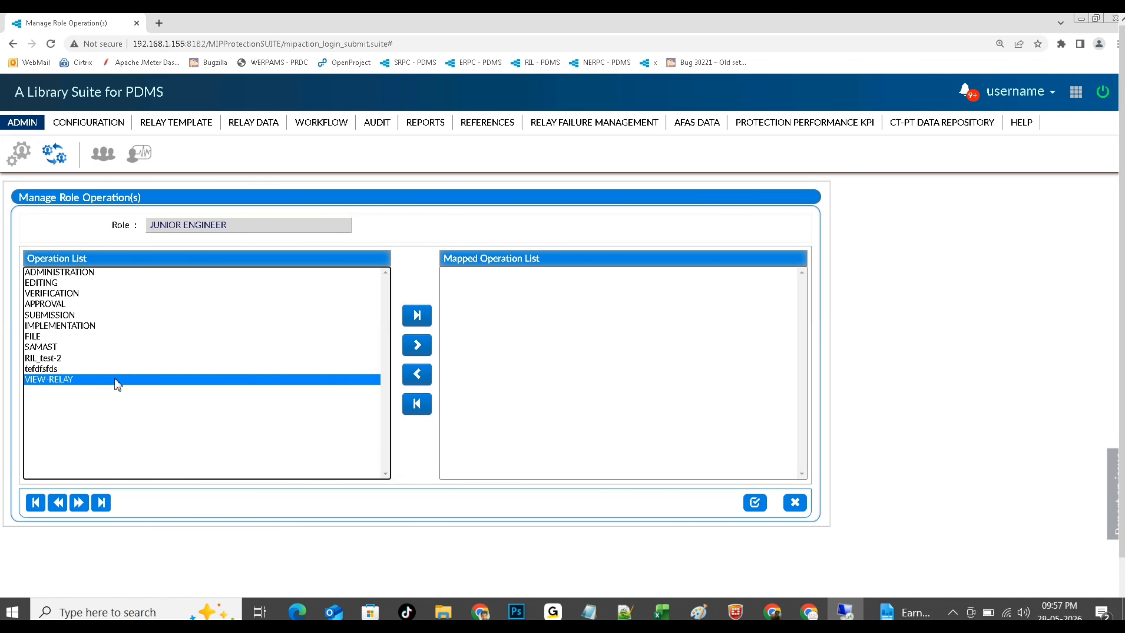
{"action": "left_click", "coordinate": [420, 345]}
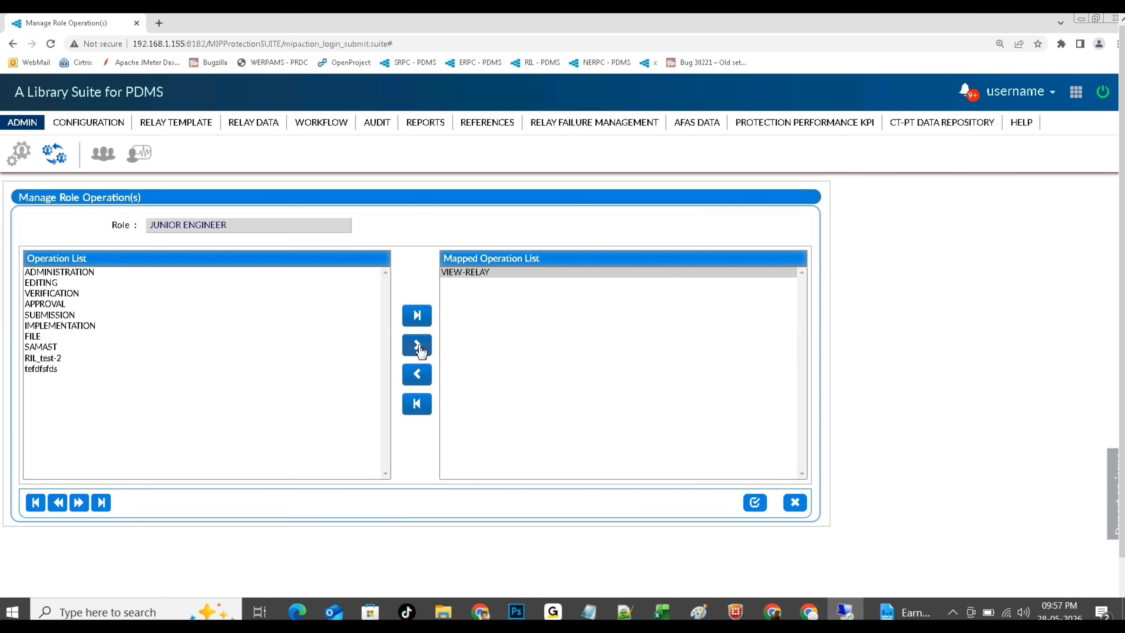
{"action": "left_click", "coordinate": [755, 503]}
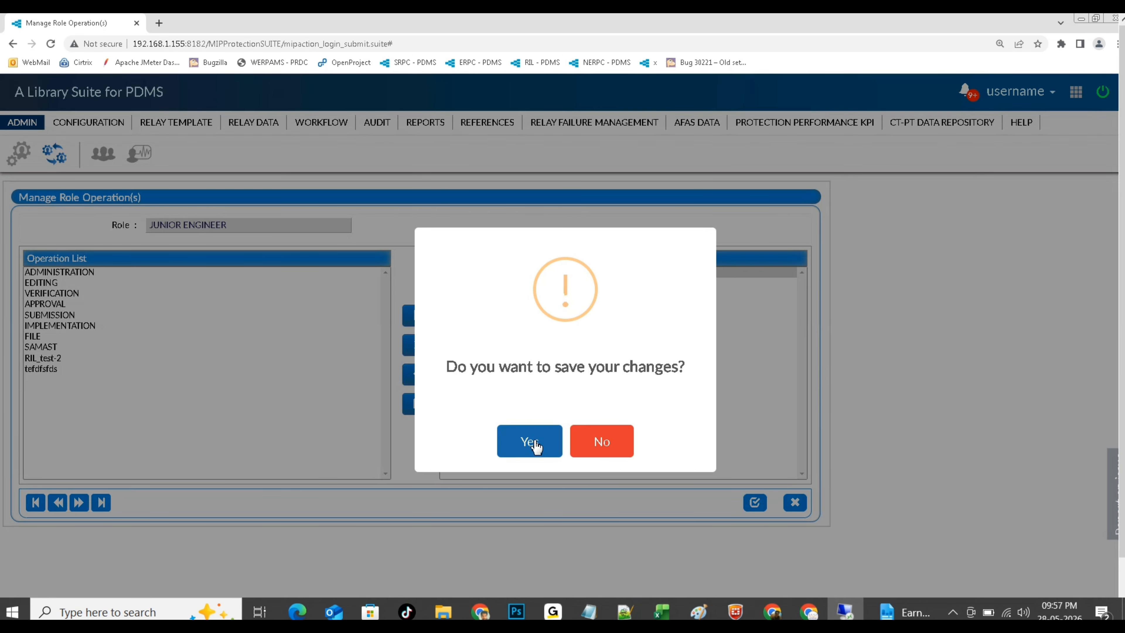
{"action": "left_click", "coordinate": [535, 439]}
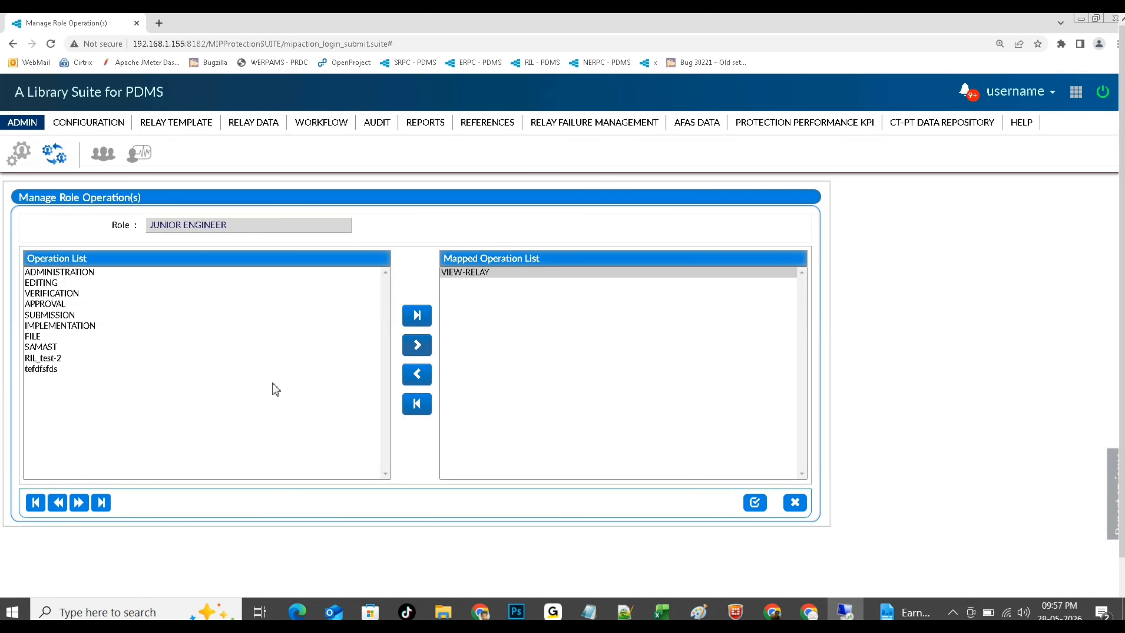
Return to the Configure Role(s) list on the way to Configure User(s).
{"action": "left_click", "coordinate": [59, 155]}
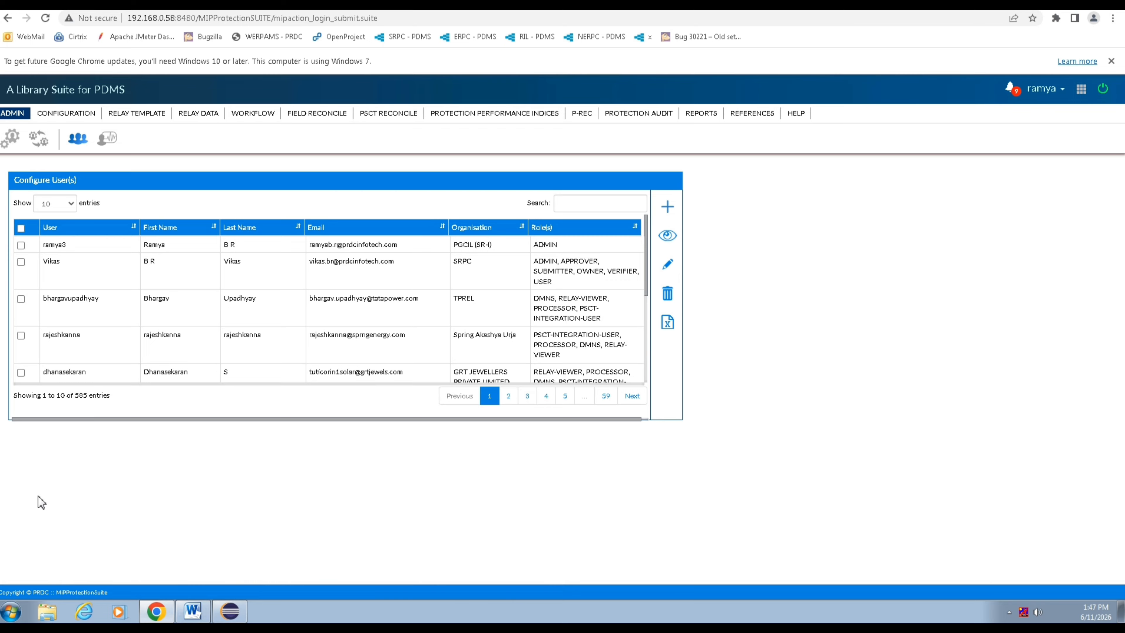
{"action": "left_click", "coordinate": [21, 229]}
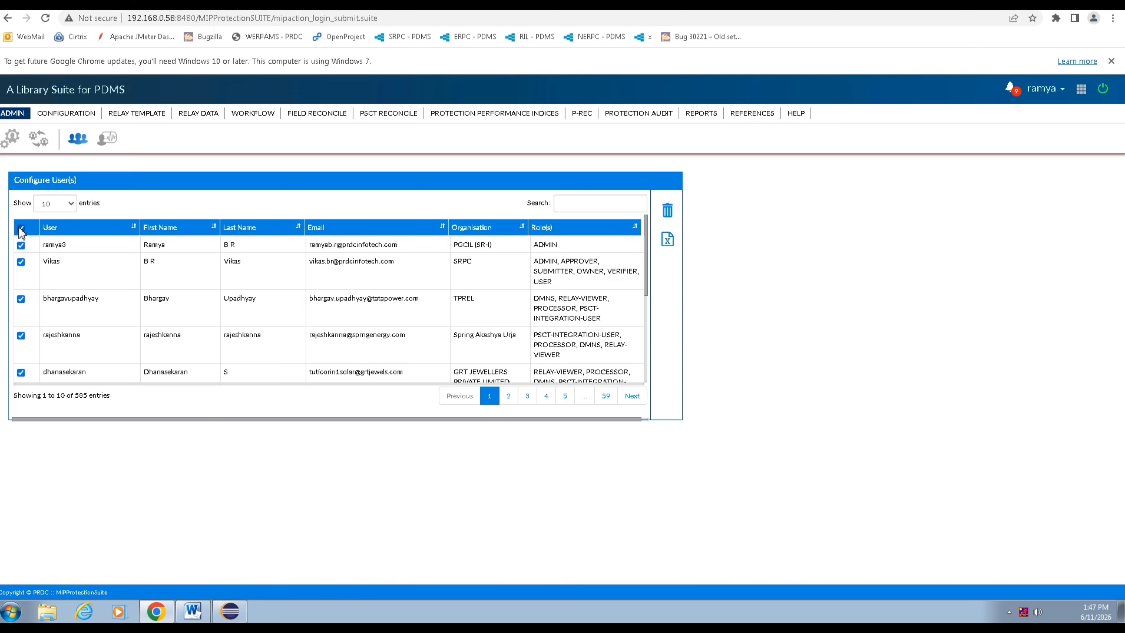
{"action": "left_click", "coordinate": [21, 229]}
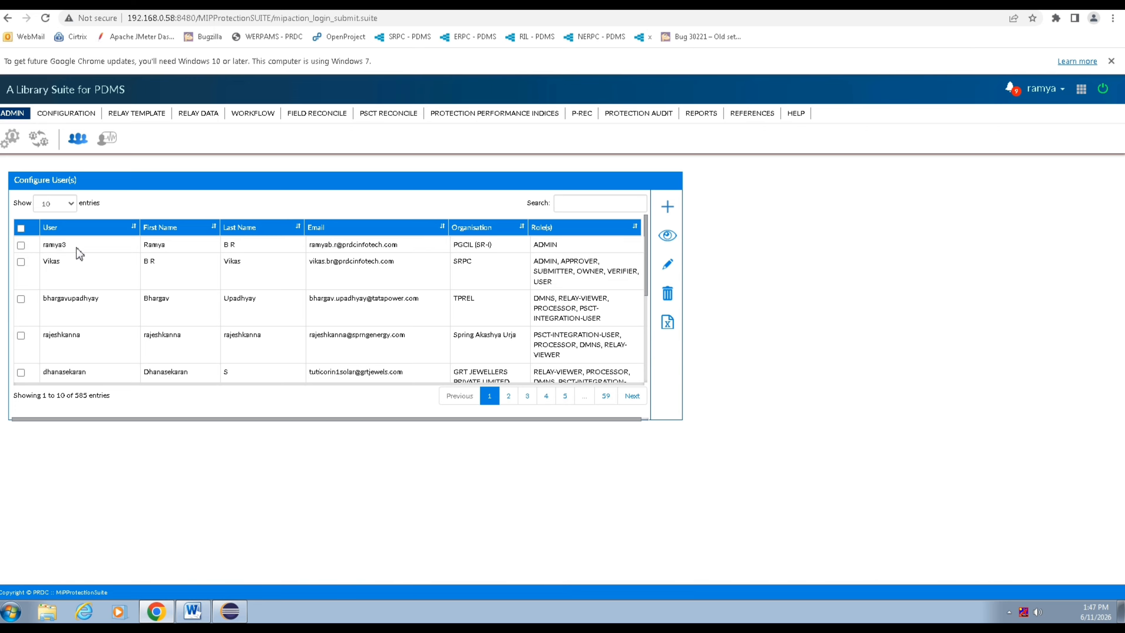
{"action": "left_click", "coordinate": [22, 246]}
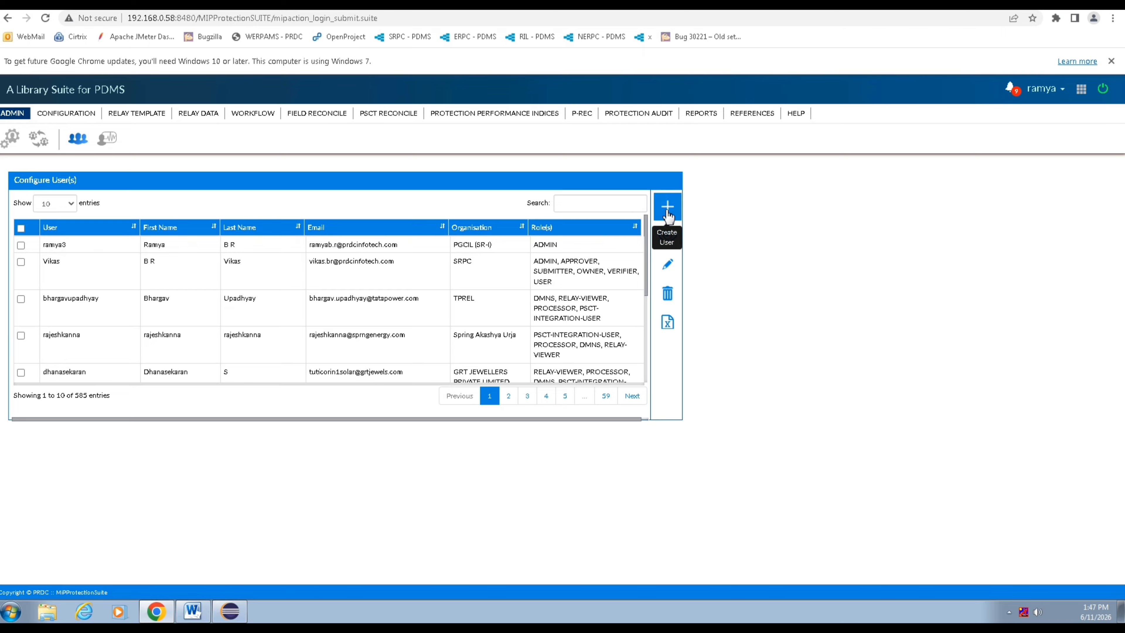
{"action": "left_click", "coordinate": [668, 216]}
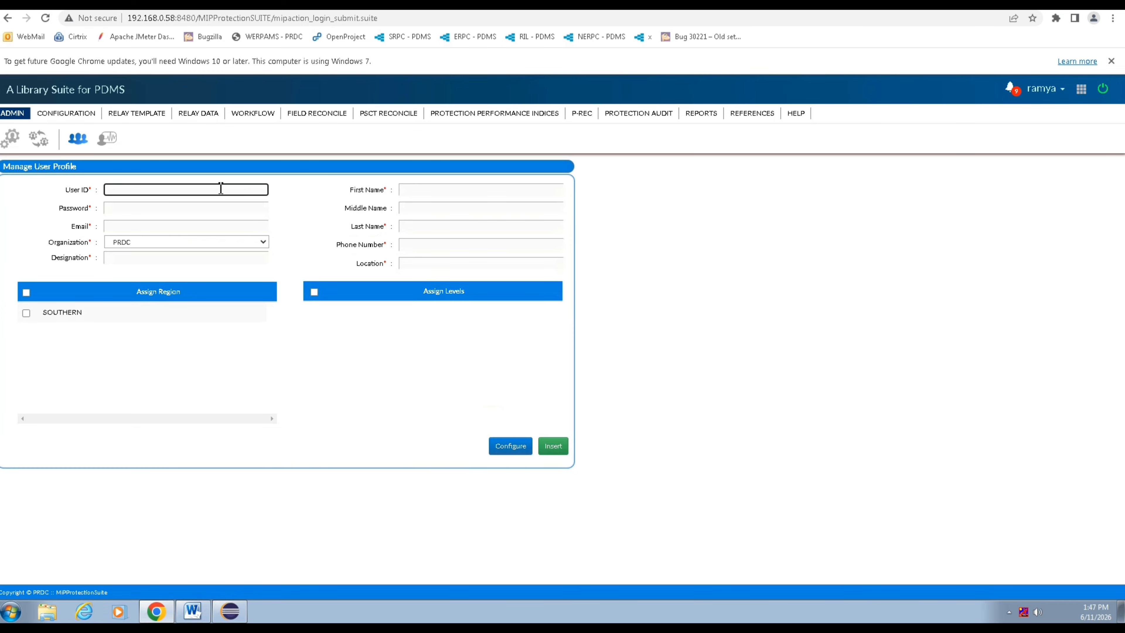
Enter the new user's ID, password and e-mail address in the profile form.
{"action": "type", "text": "UserName"}
{"action": "key", "text": "Tab"}
{"action": "type", "text": "Password"}
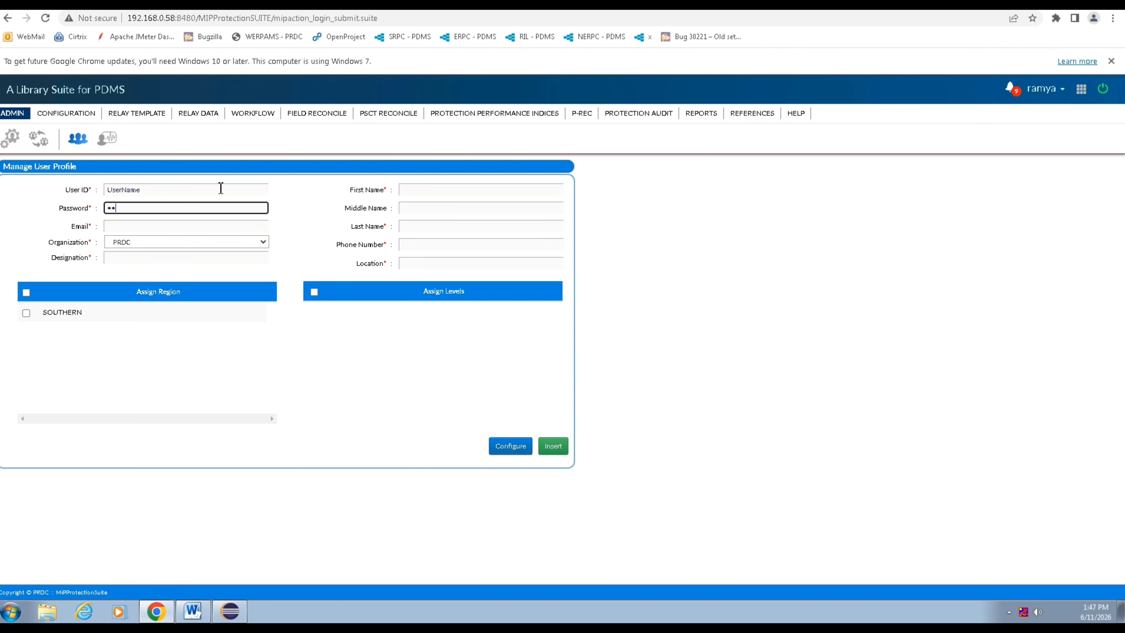
{"action": "type", "text": "123"}
{"action": "key", "text": "Tab"}
{"action": "type", "text": "User"}
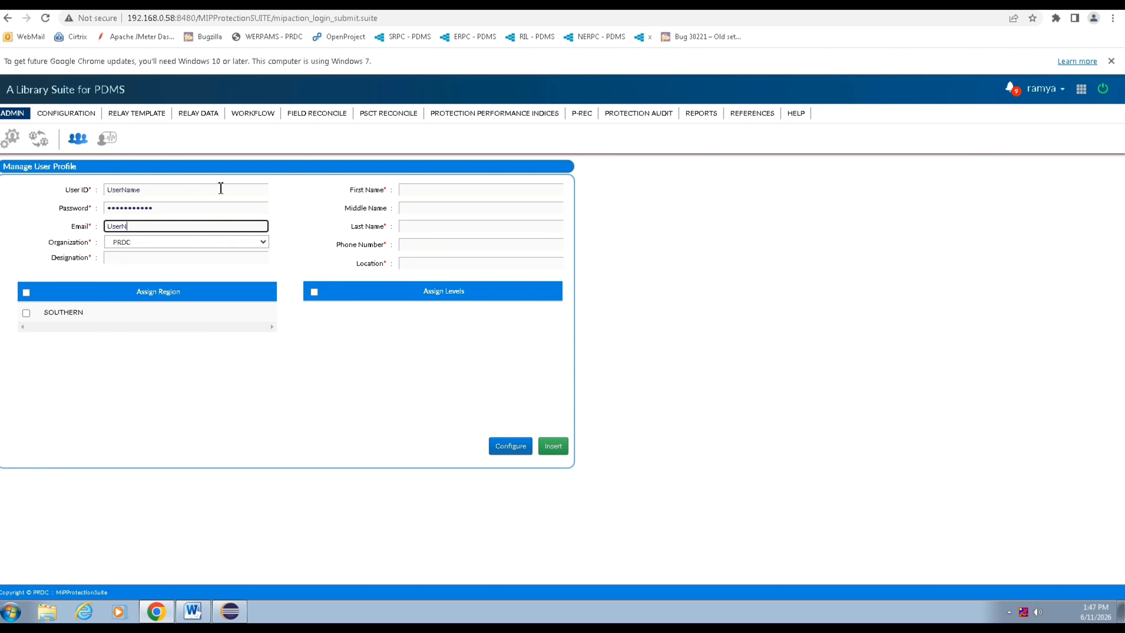
{"action": "type", "text": "Name@Domain.com"}
{"action": "key", "text": "Tab"}
{"action": "key", "text": "Tab"}
Fill in designation Demo, first and last name placeholders, phone number and location.
{"action": "type", "text": "Demo"}
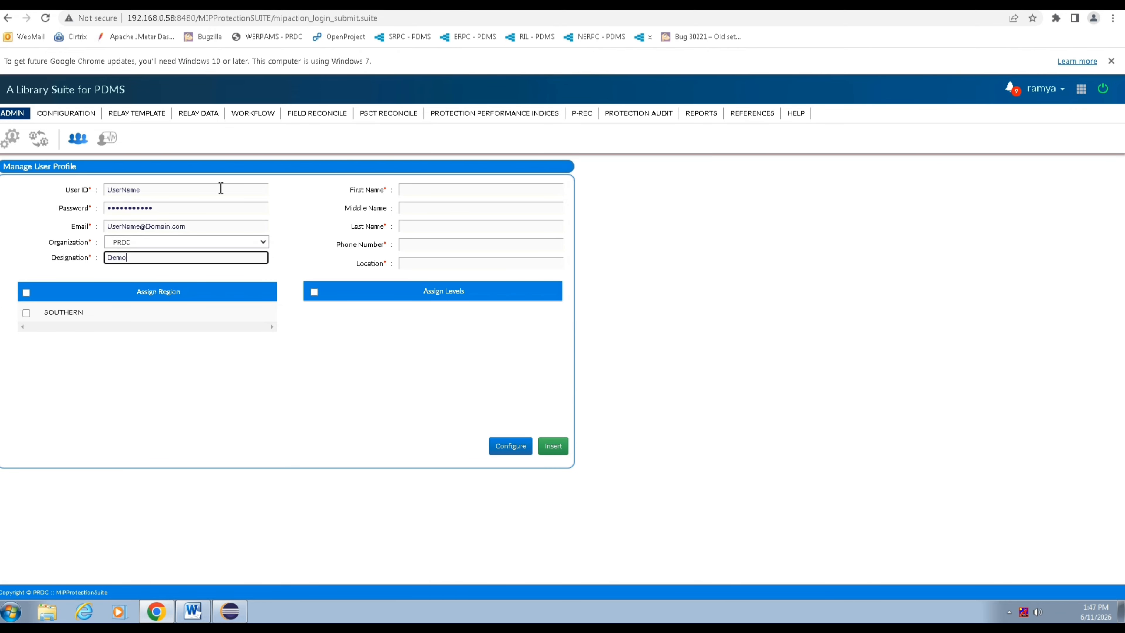
{"action": "key", "text": "Tab"}
{"action": "type", "text": "First Name"}
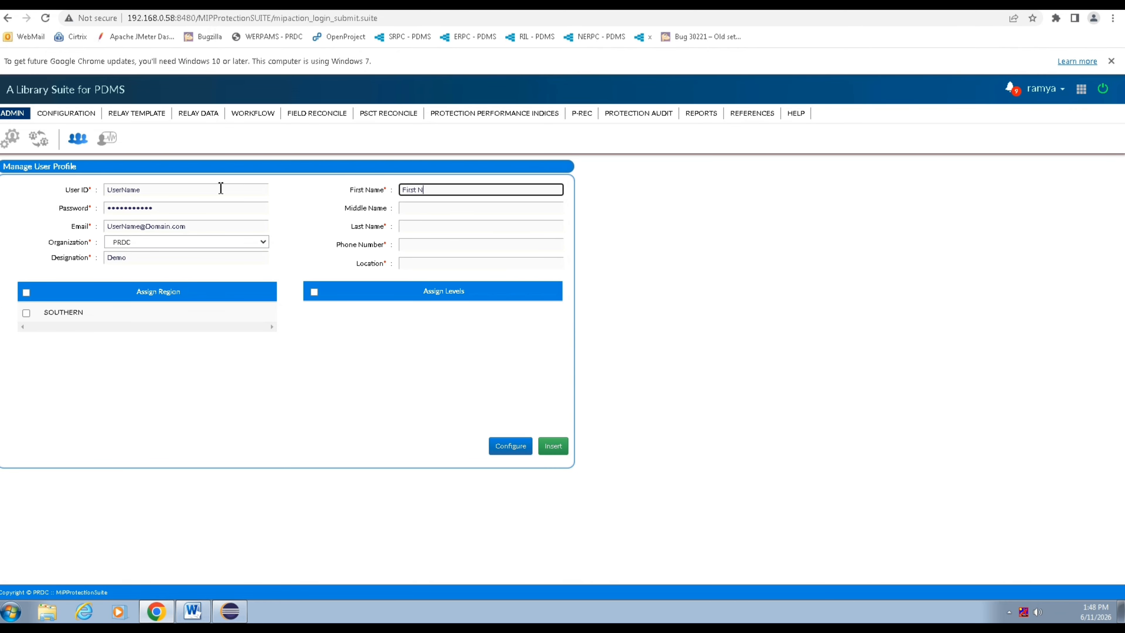
{"action": "key", "text": "Tab"}
{"action": "key", "text": "Tab"}
{"action": "type", "text": "L"}
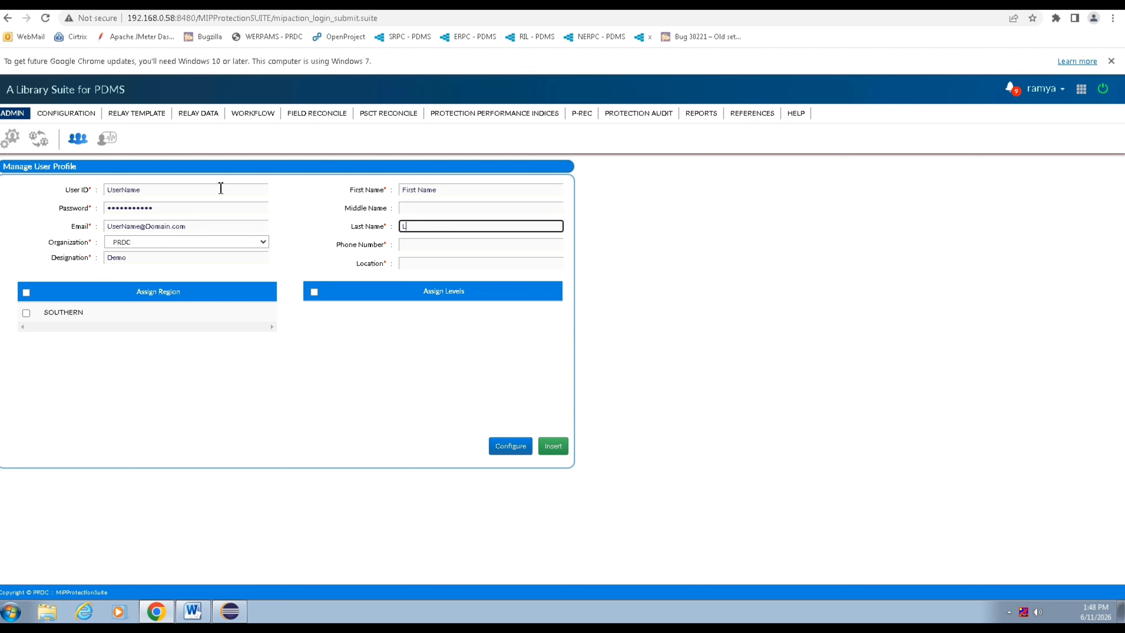
{"action": "type", "text": "ast Name"}
{"action": "key", "text": "Tab"}
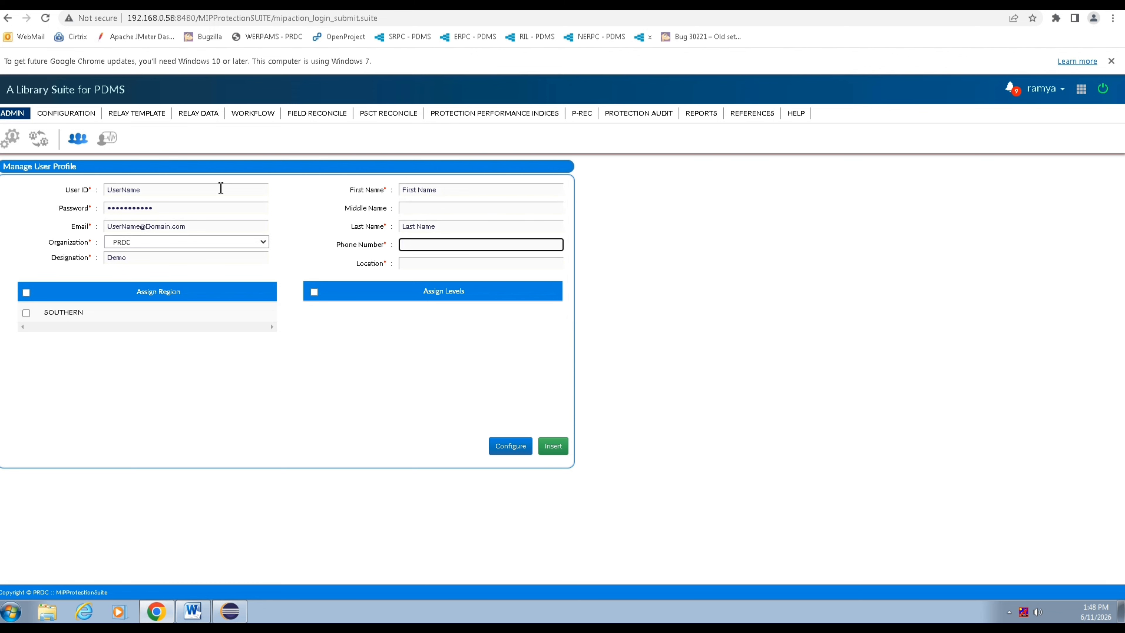
{"action": "type", "text": "9876543210"}
{"action": "key", "text": "Tab"}
{"action": "type", "text": "Ba"}
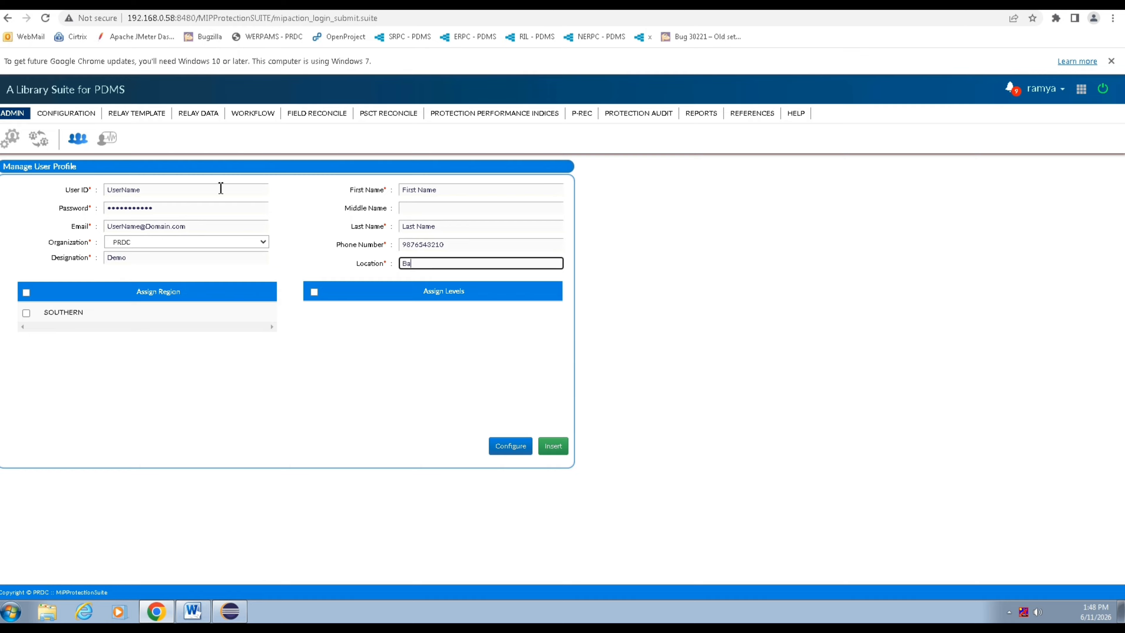
{"action": "type", "text": "ngalore"}
Assign the SOUTHERN region and configure its level description as SOUTHERN.
{"action": "left_click", "coordinate": [26, 292]}
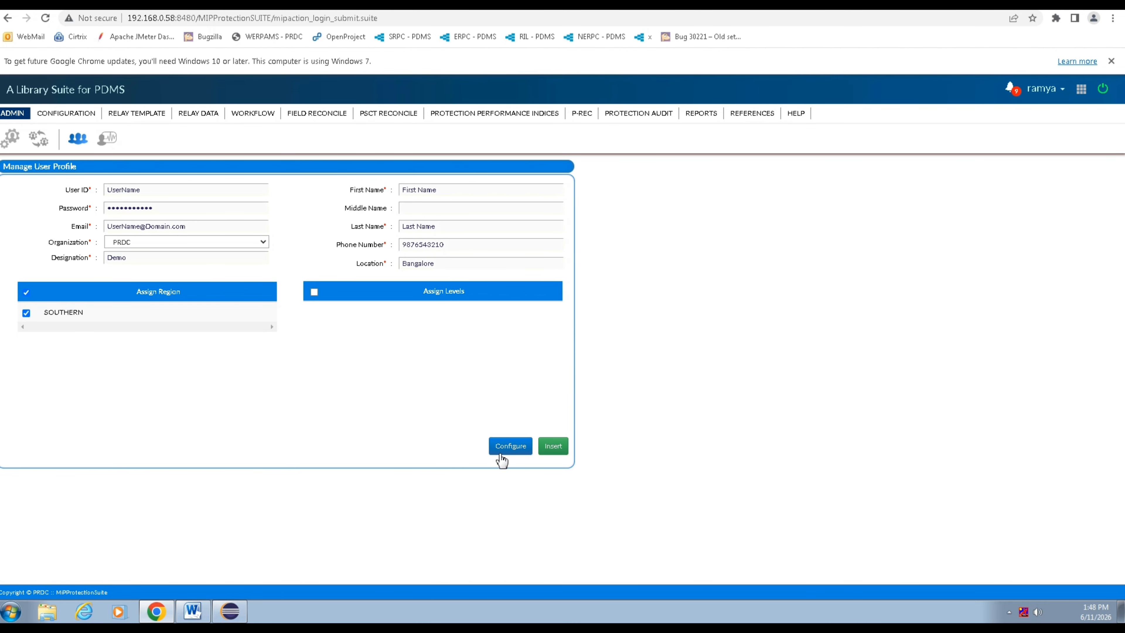
{"action": "left_click", "coordinate": [514, 446]}
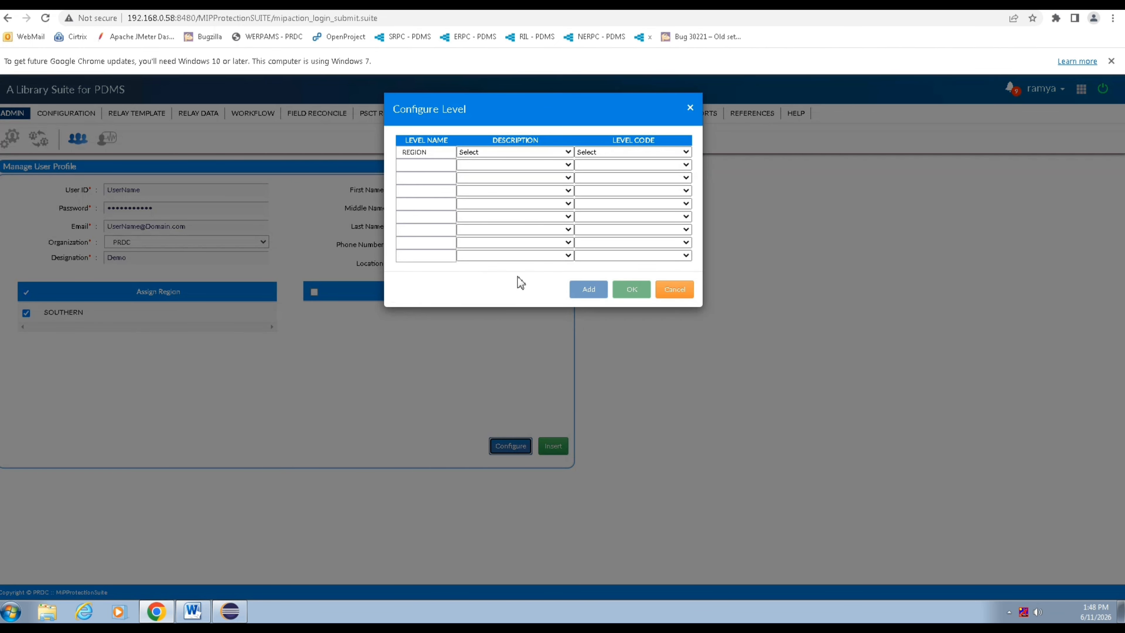
{"action": "left_click", "coordinate": [536, 156]}
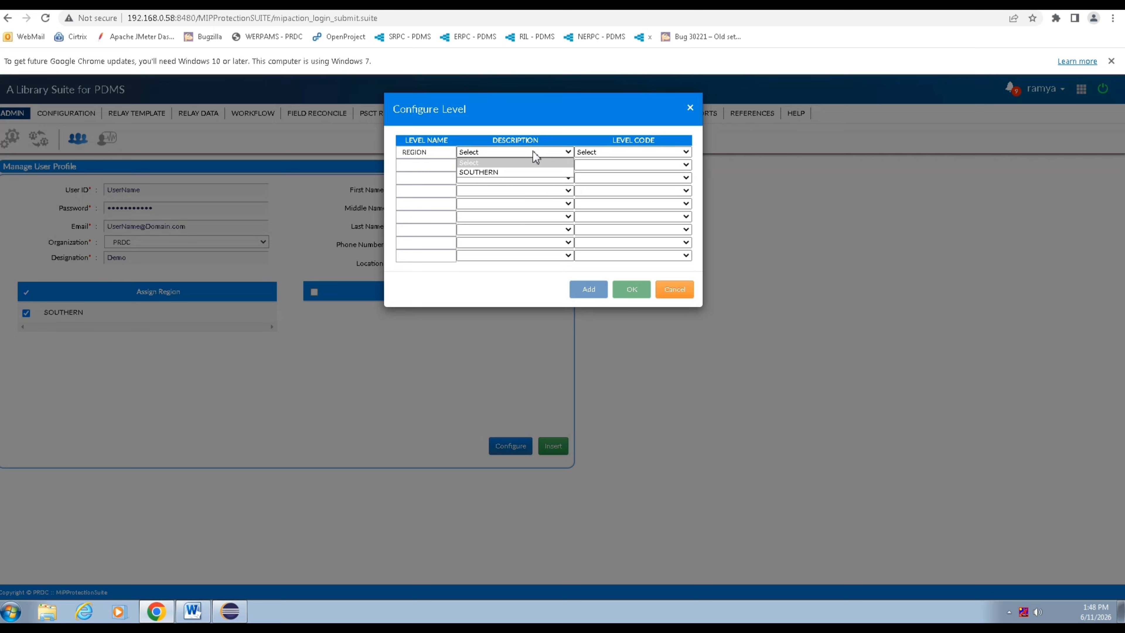
{"action": "left_click", "coordinate": [499, 172]}
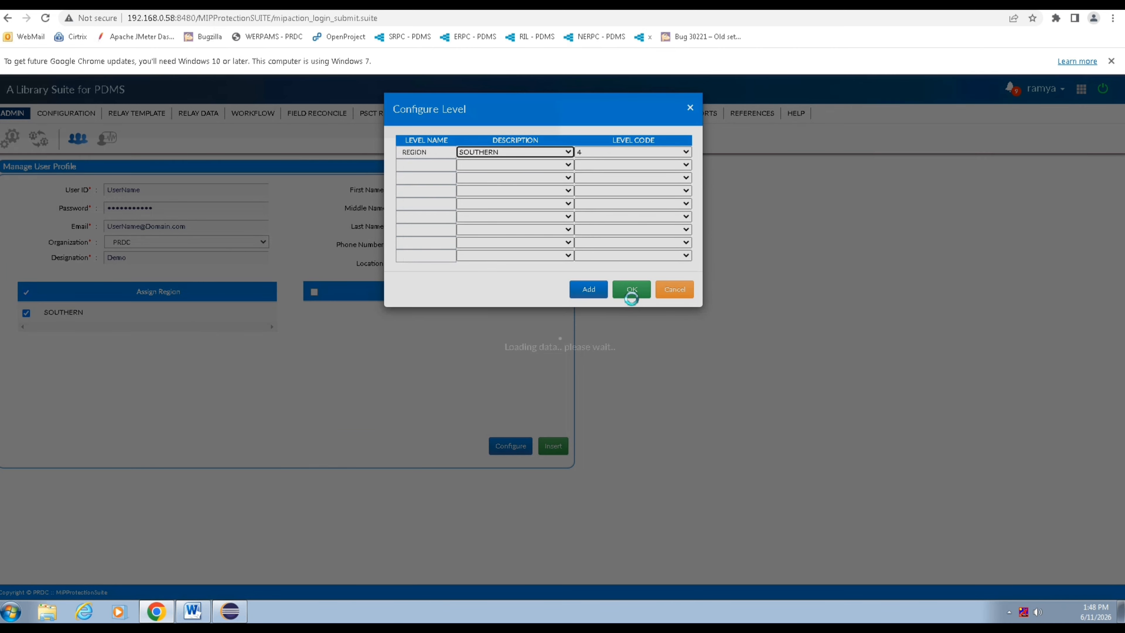
{"action": "left_click", "coordinate": [632, 291]}
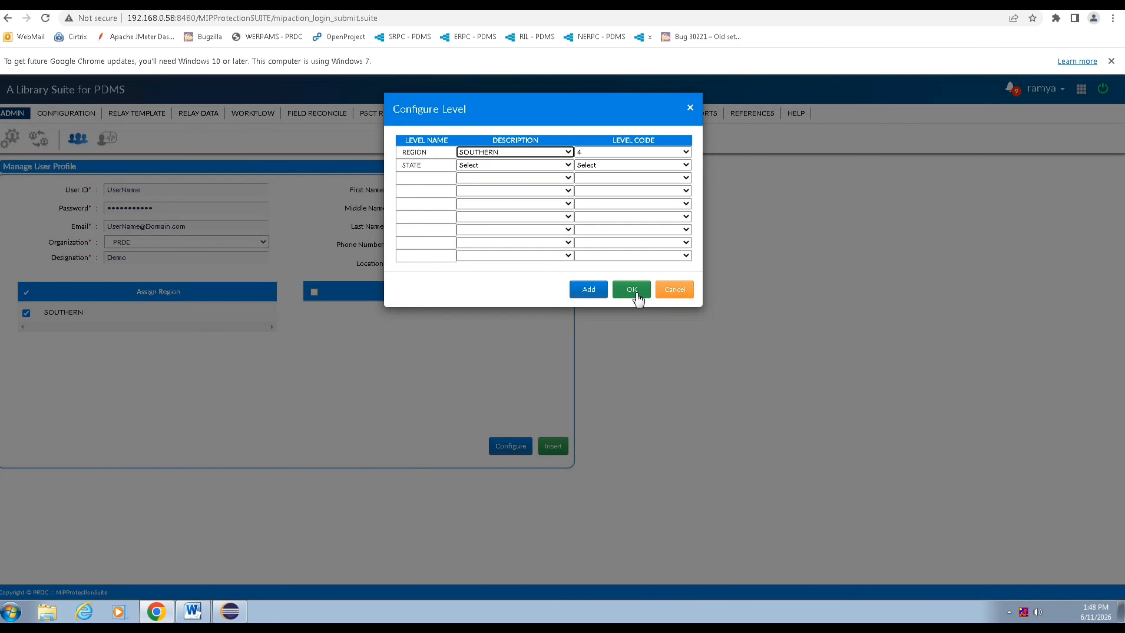
{"action": "left_click", "coordinate": [636, 292]}
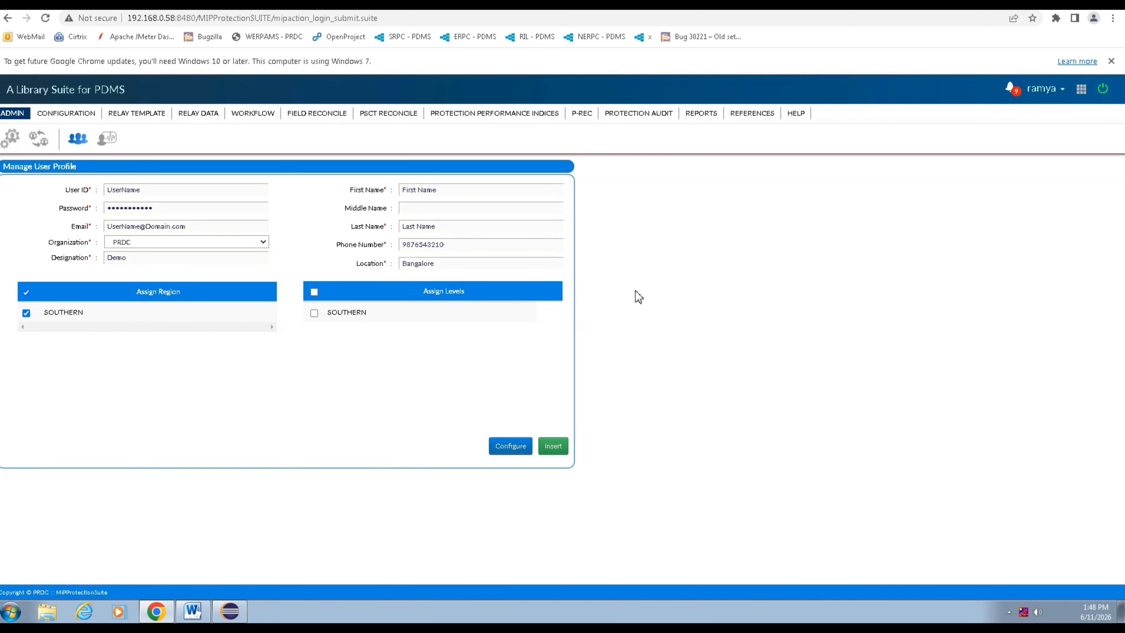
Insert the new user, then open Configure User(s) and select the new entry.
{"action": "left_click", "coordinate": [554, 447]}
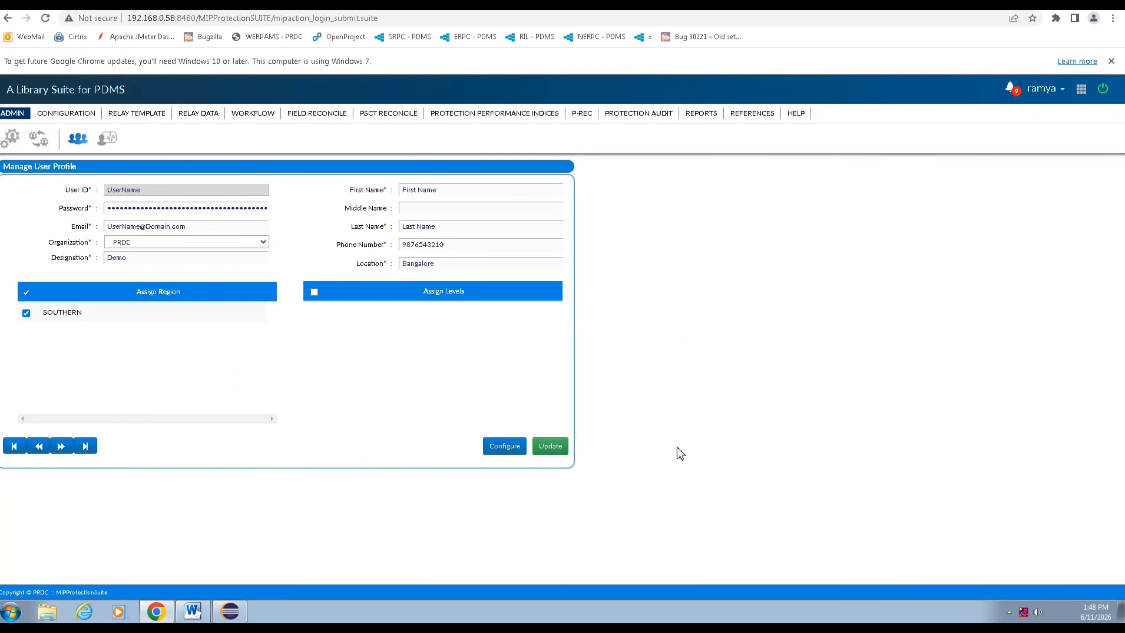
{"action": "left_click", "coordinate": [77, 142]}
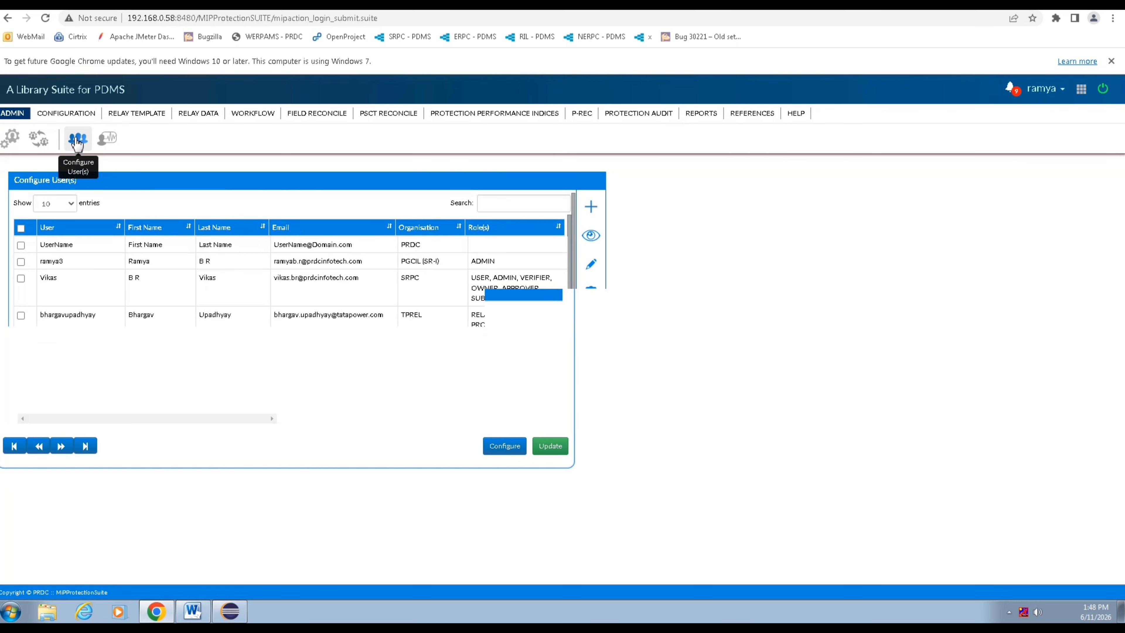
{"action": "left_click", "coordinate": [22, 244]}
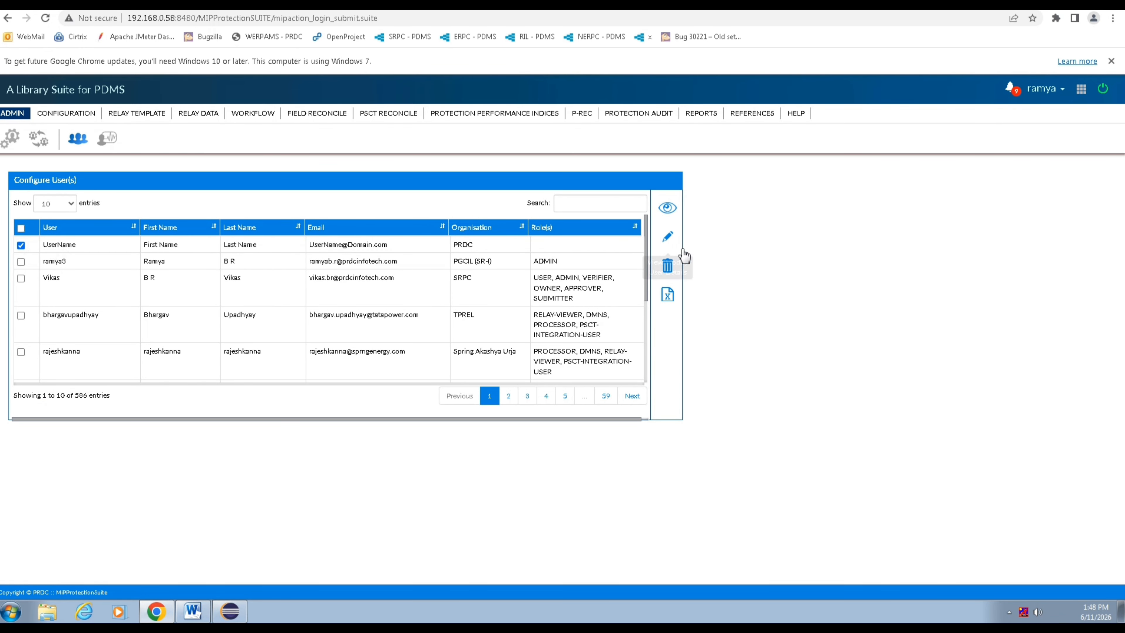
Tick ADMIN in the user's role assignment and confirm the update.
{"action": "left_click", "coordinate": [669, 211]}
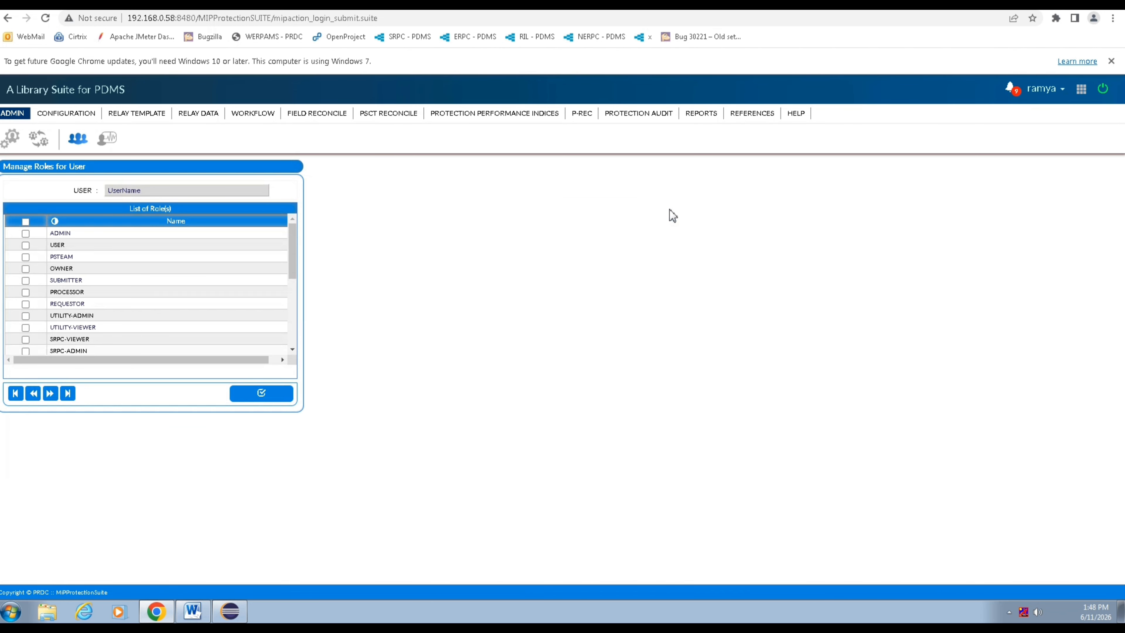
{"action": "left_click", "coordinate": [25, 233]}
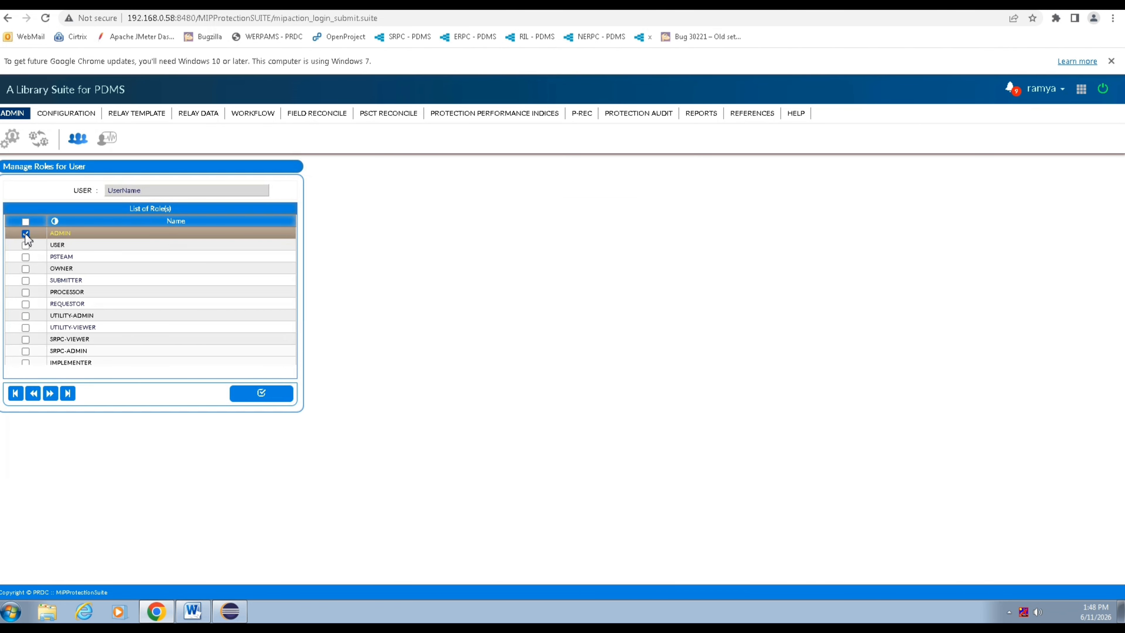
{"action": "left_click", "coordinate": [266, 397]}
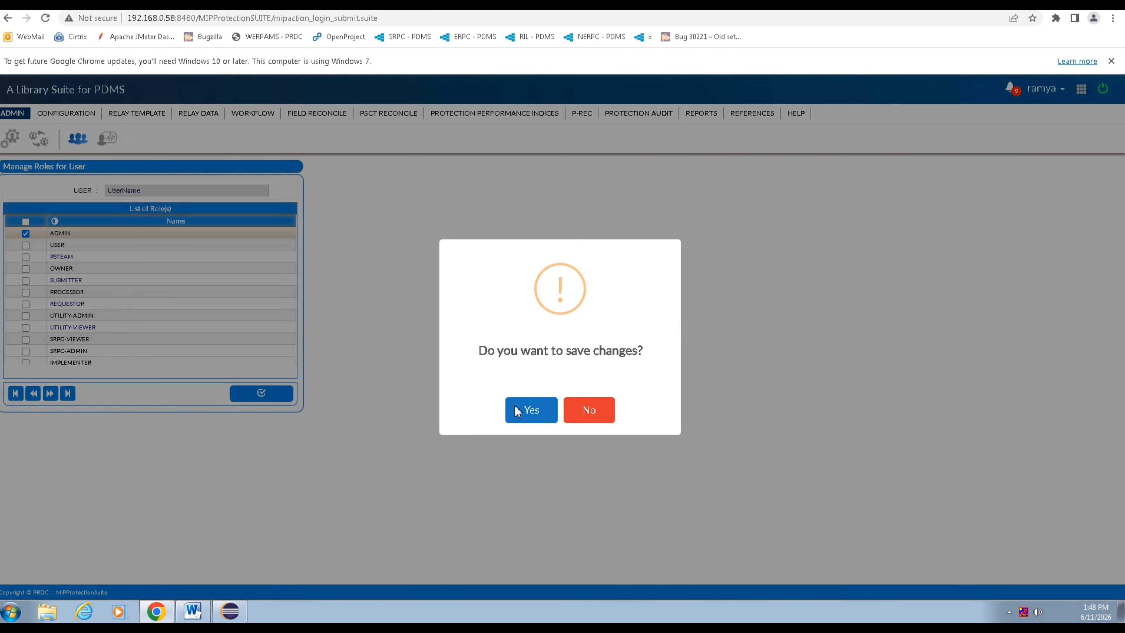
{"action": "left_click", "coordinate": [541, 411]}
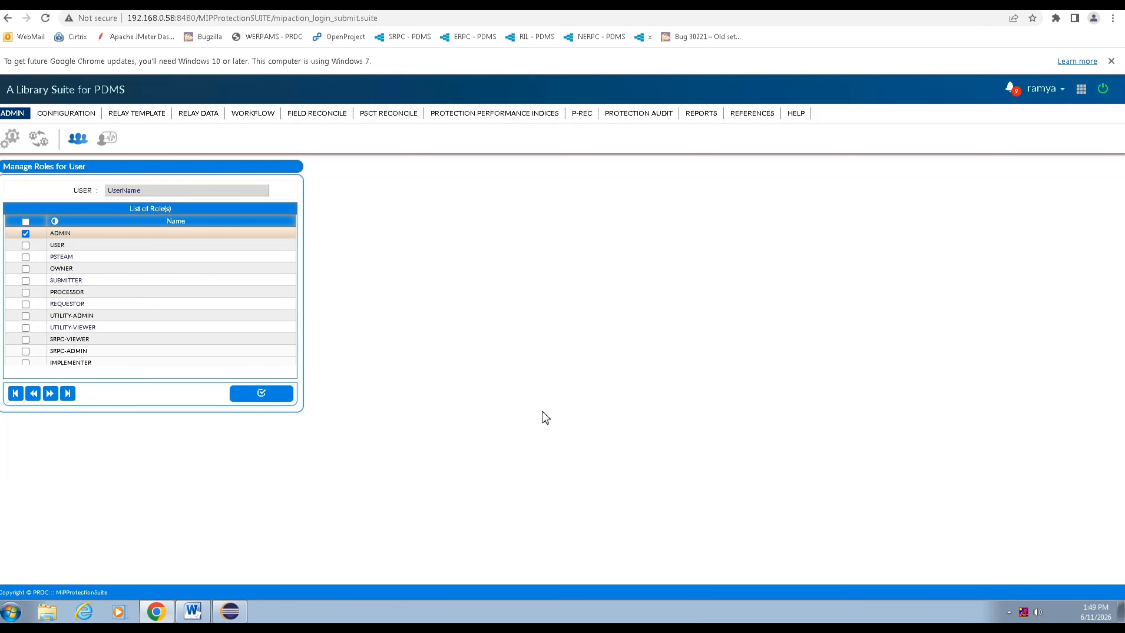
Remove the unmapped UserName account from Configure User(s) and confirm the deletion with Yes.
{"action": "left_click", "coordinate": [75, 141]}
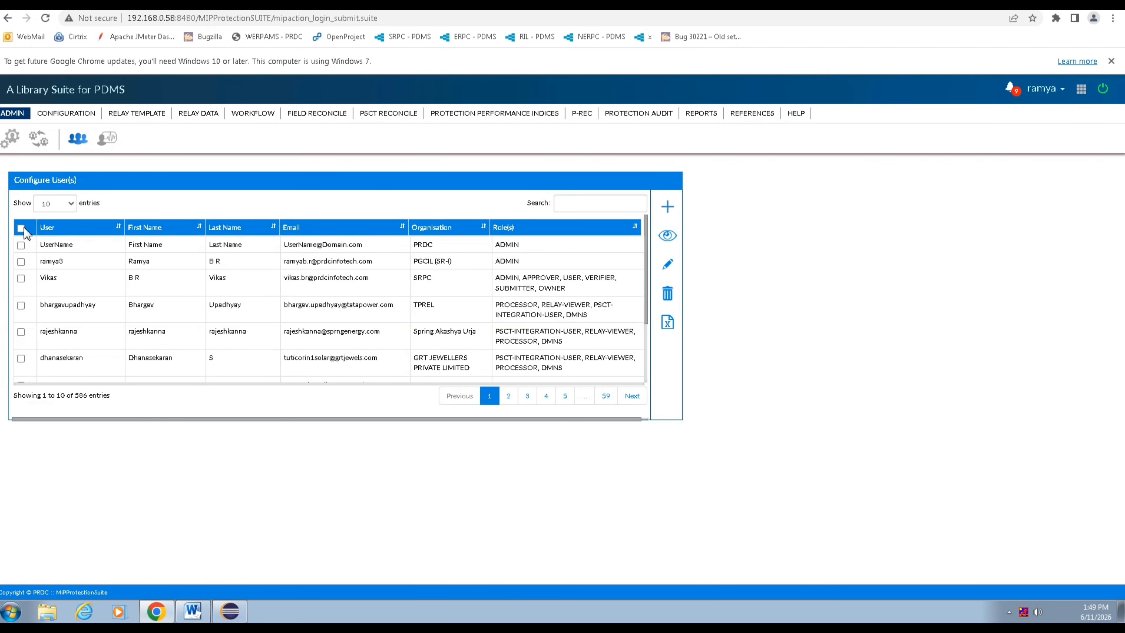
{"action": "left_click", "coordinate": [21, 245]}
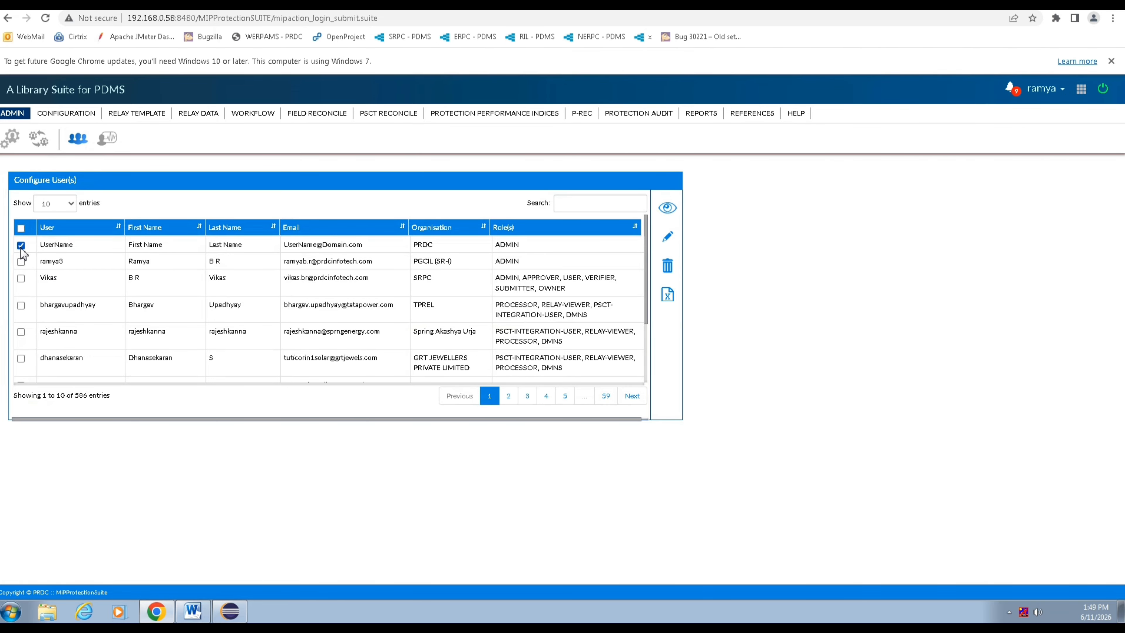
{"action": "left_click", "coordinate": [667, 267]}
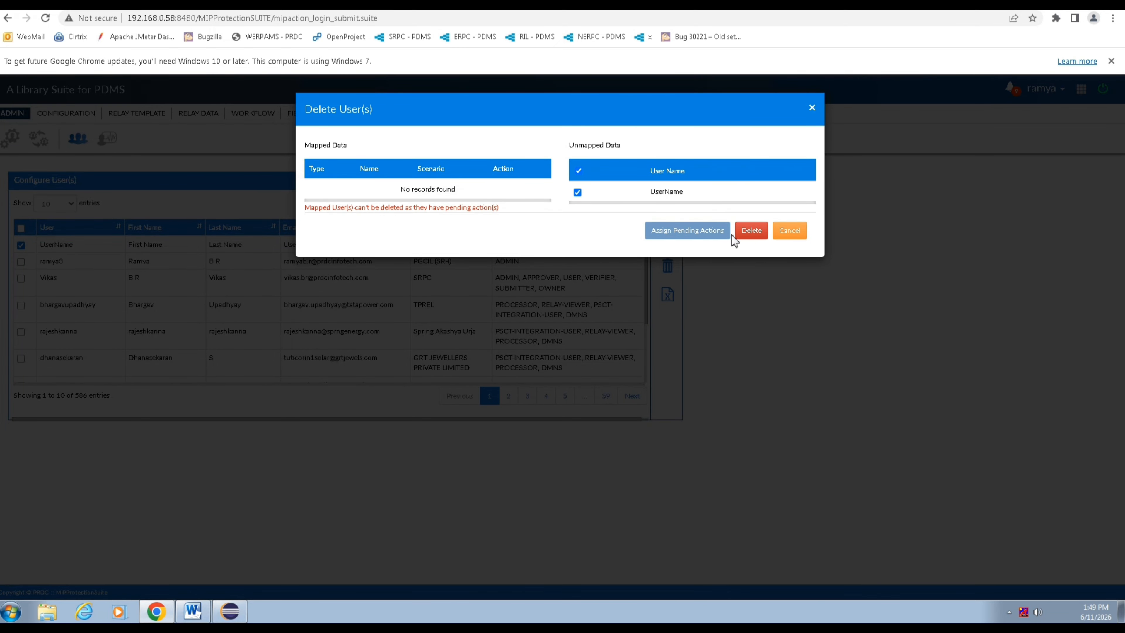
{"action": "left_click", "coordinate": [753, 237]}
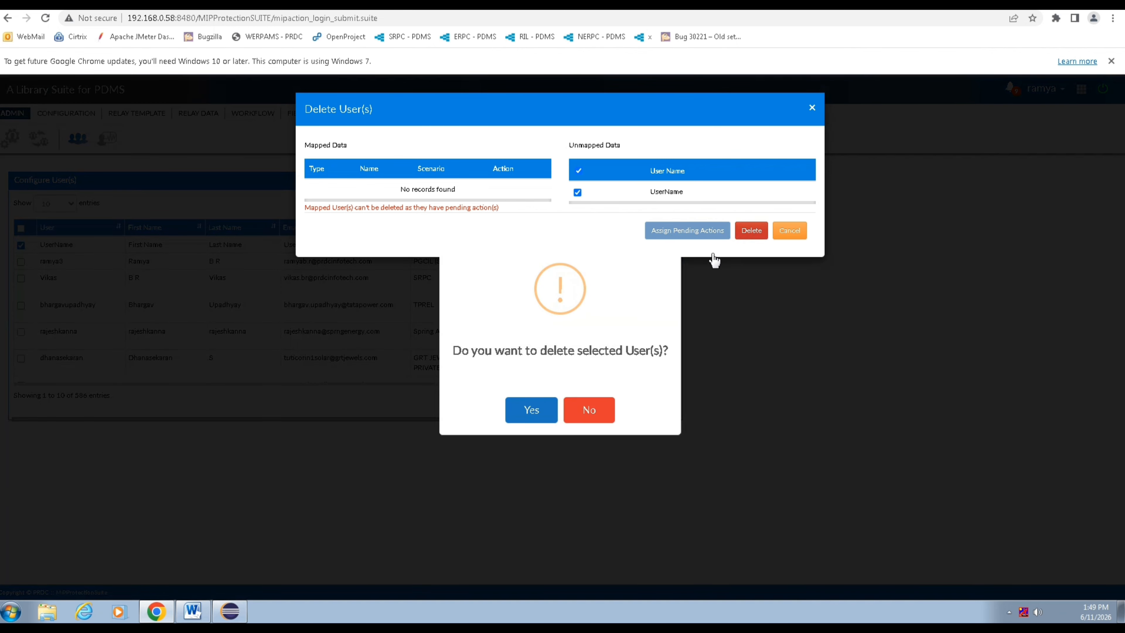
{"action": "left_click", "coordinate": [547, 414]}
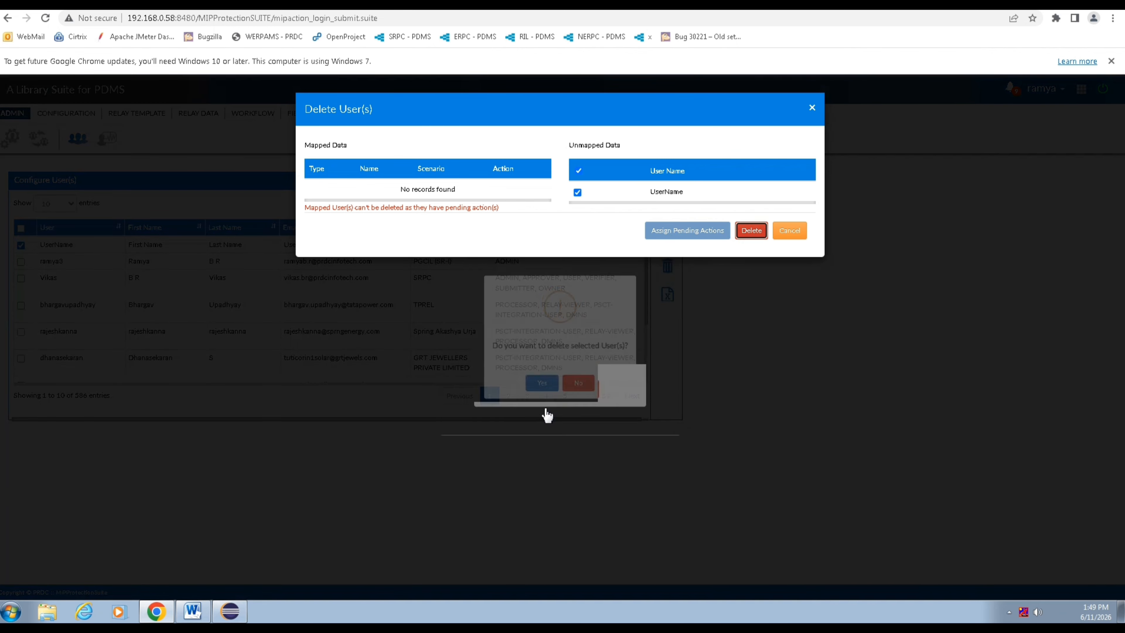